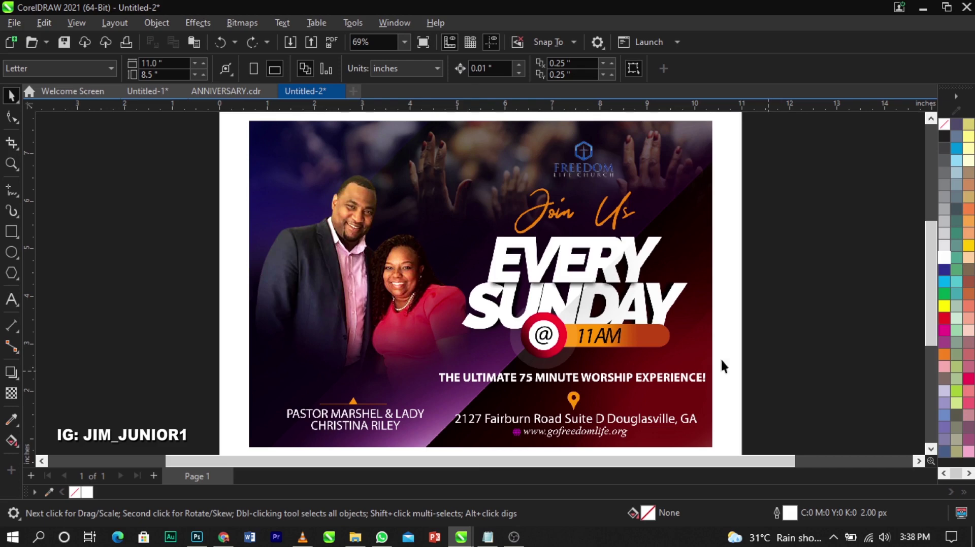
Move the church flyer bitmap and centre it on the page with P
{"action": "left_click_drag", "start_coordinate": [490, 307], "coordinate": [431, 322]}
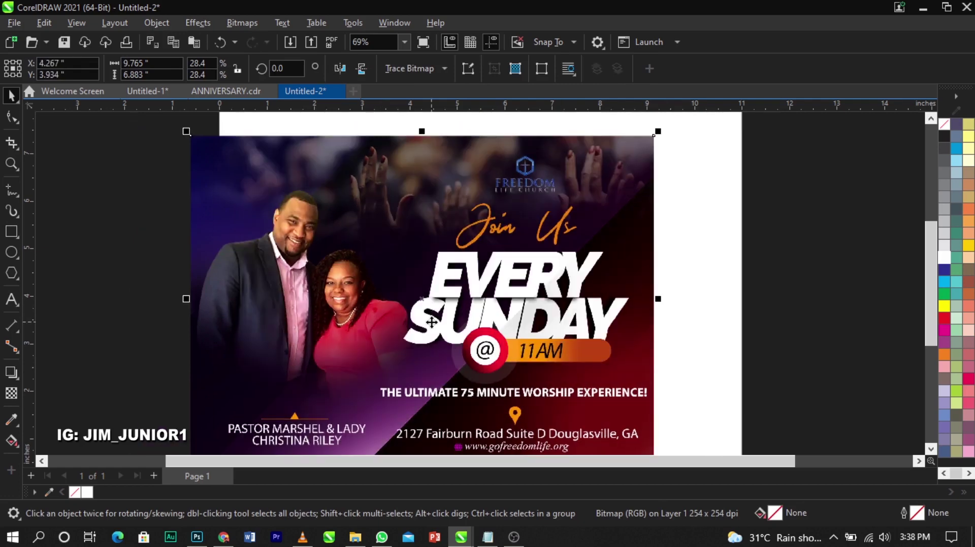
{"action": "key", "text": "p"}
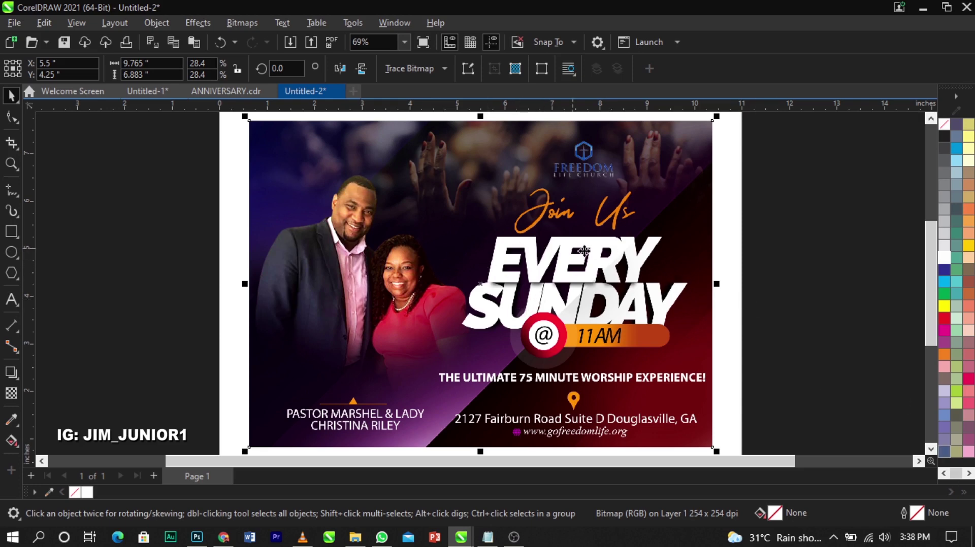
Sketch and discard a freehand loop around EVERY SUNDAY, then select the flyer for cropping
{"action": "left_click", "coordinate": [147, 225]}
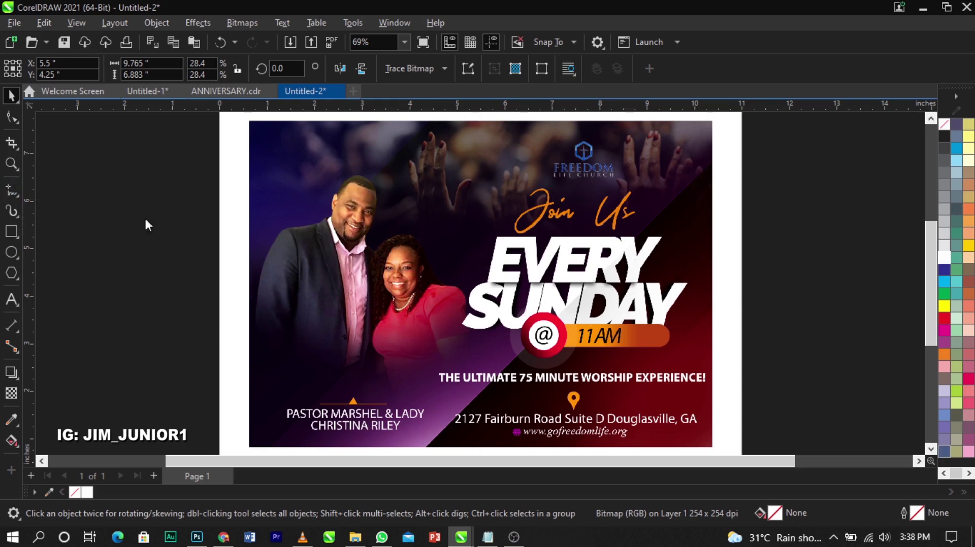
{"action": "key", "text": "F5"}
{"action": "mouse_move", "coordinate": [579, 234]}
{"action": "left_mouse_down"}
{"action": "mouse_move", "coordinate": [429, 264]}
{"action": "mouse_move", "coordinate": [691, 347]}
{"action": "mouse_move", "coordinate": [660, 238]}
{"action": "mouse_move", "coordinate": [507, 223]}
{"action": "left_mouse_up"}
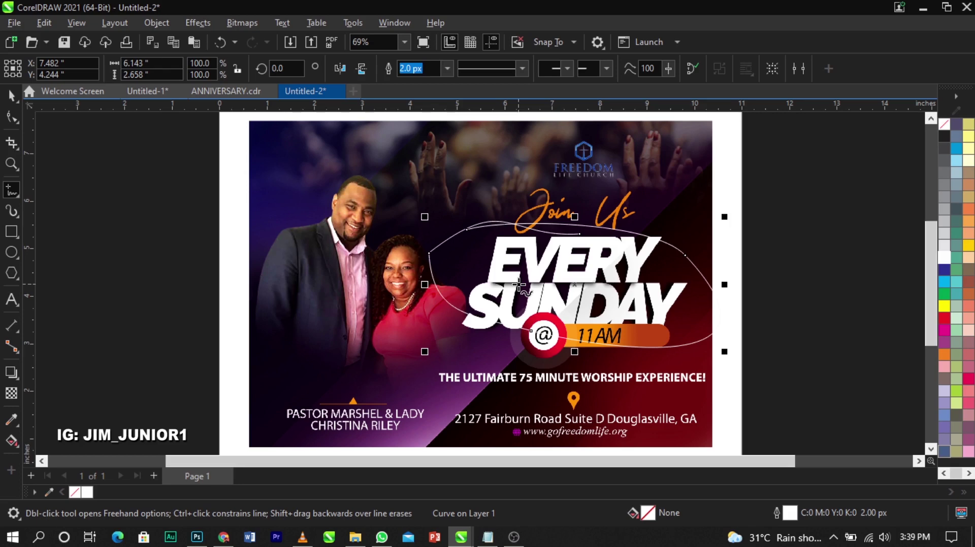
{"action": "key", "text": "space"}
{"action": "key", "text": "Escape"}
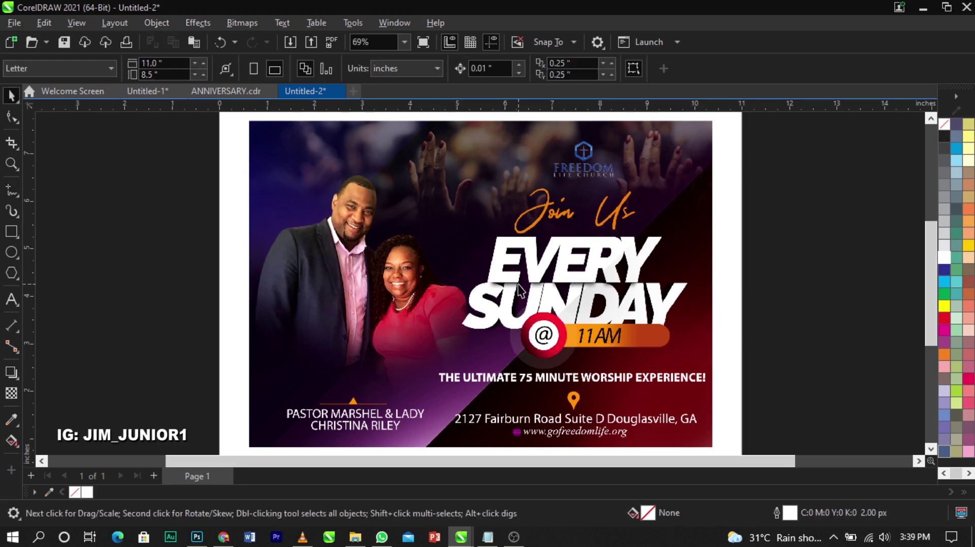
{"action": "left_click", "coordinate": [520, 289]}
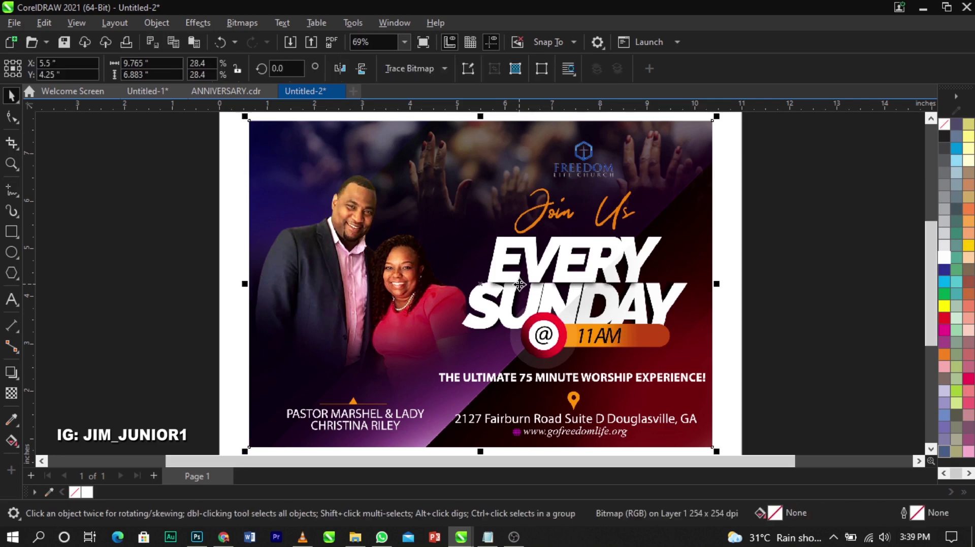
{"action": "left_click", "coordinate": [11, 144]}
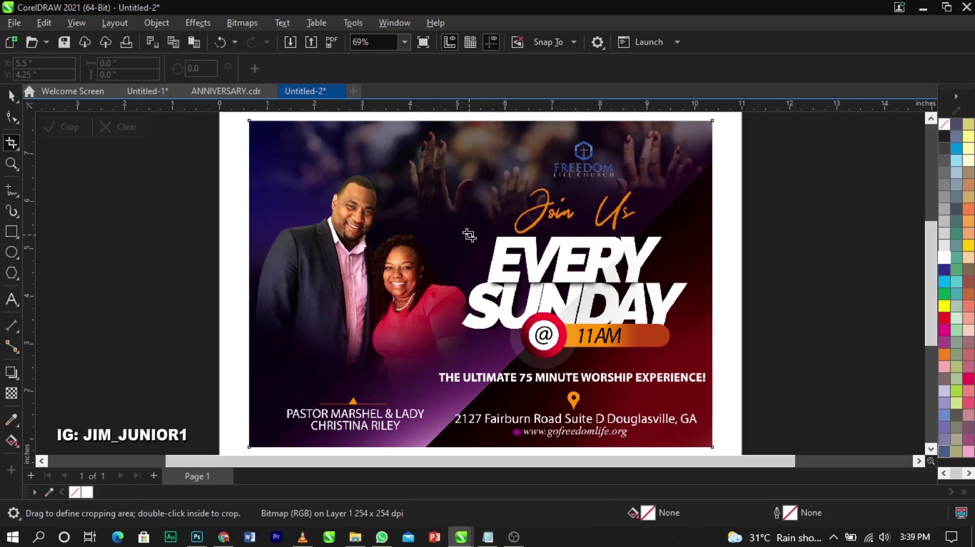
Crop the flyer to the EVERY SUNDAY headline, then move and enlarge it to 7.863 × 2.92 in
{"action": "left_click_drag", "start_coordinate": [460, 228], "coordinate": [685, 311]}
{"action": "double_click", "coordinate": [623, 297]}
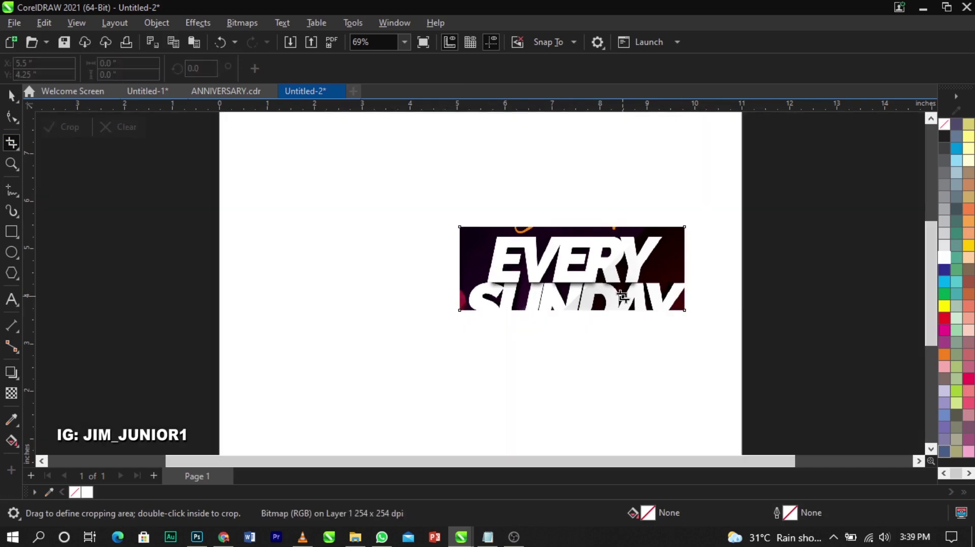
{"action": "left_click", "coordinate": [11, 95]}
{"action": "left_click_drag", "start_coordinate": [577, 256], "coordinate": [533, 248]}
{"action": "left_click_drag", "start_coordinate": [644, 306], "coordinate": [603, 319]}
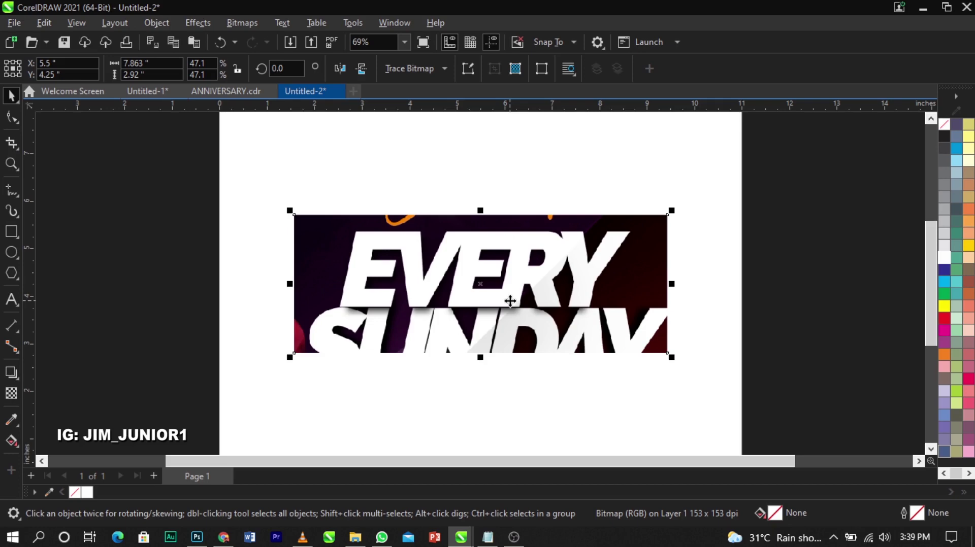
Export the headline to the Desktop as JPEG 'font' in RGB Color (24-bit) mode
{"action": "key", "text": "ctrl+e"}
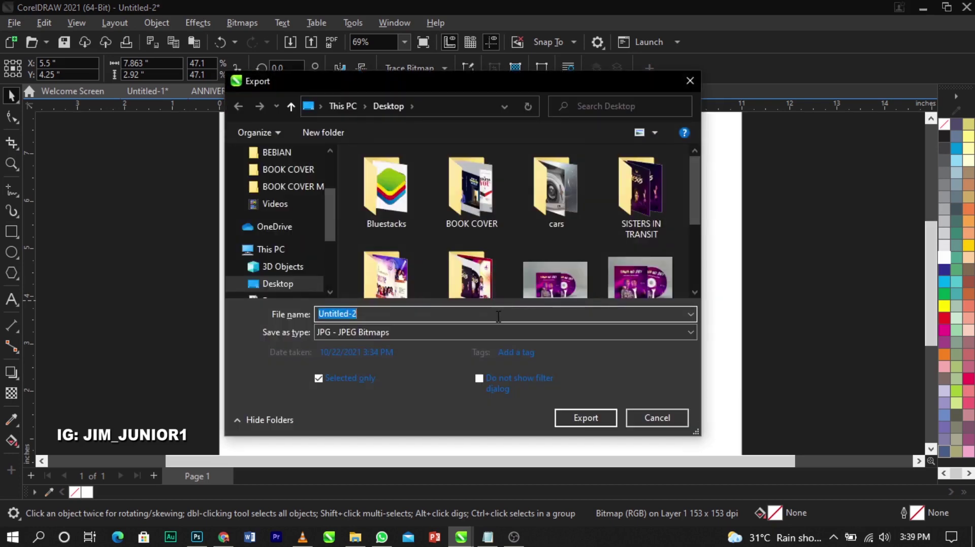
{"action": "type", "text": "d"}
{"action": "key", "text": "BackSpace"}
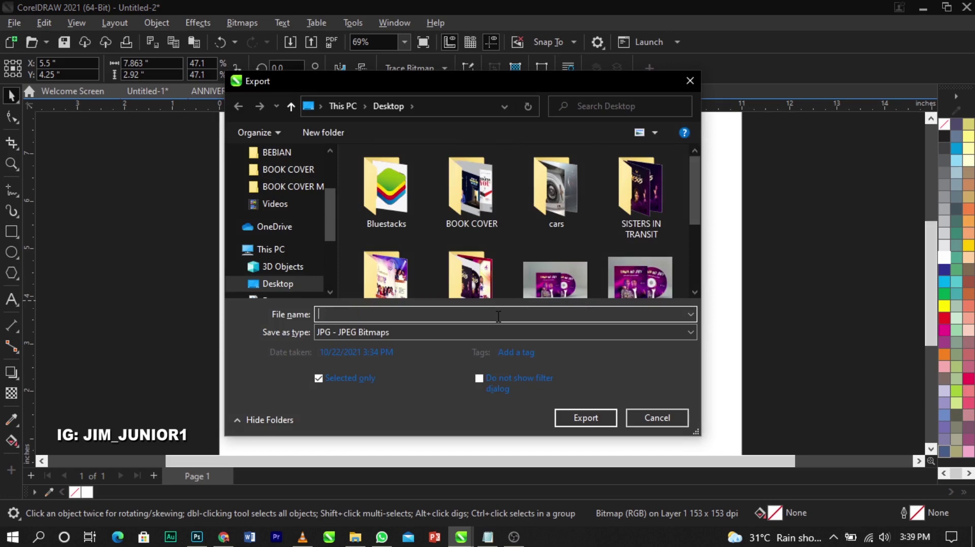
{"action": "type", "text": "font"}
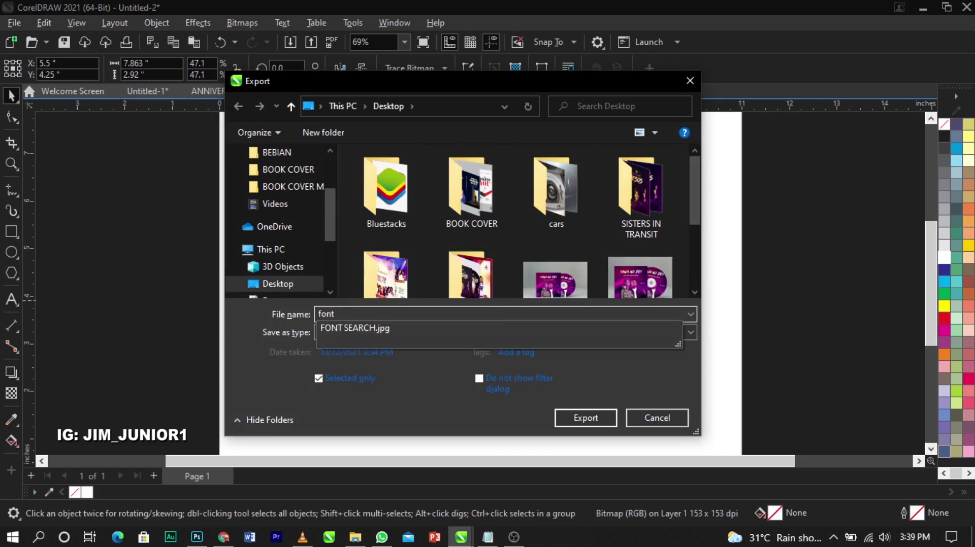
{"action": "key", "text": "Return"}
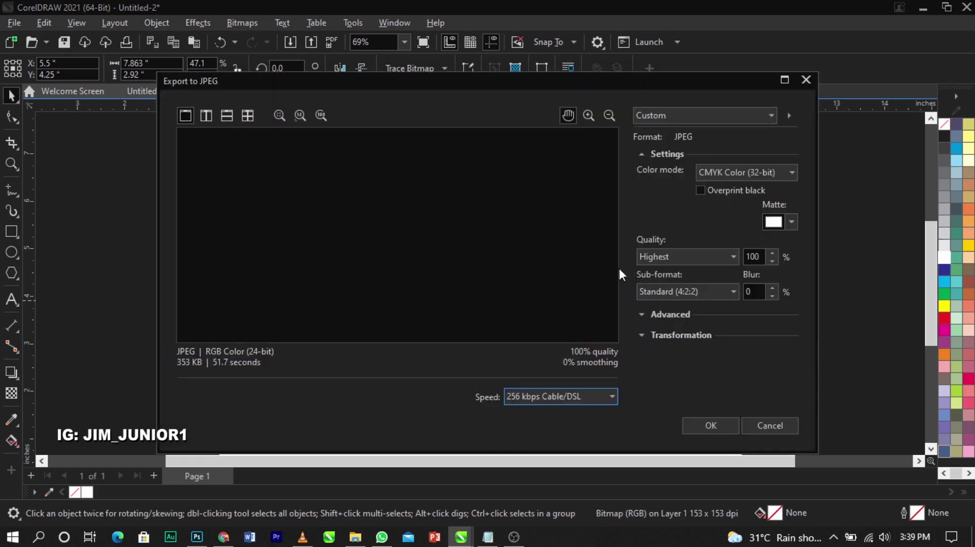
{"action": "left_click", "coordinate": [710, 172]}
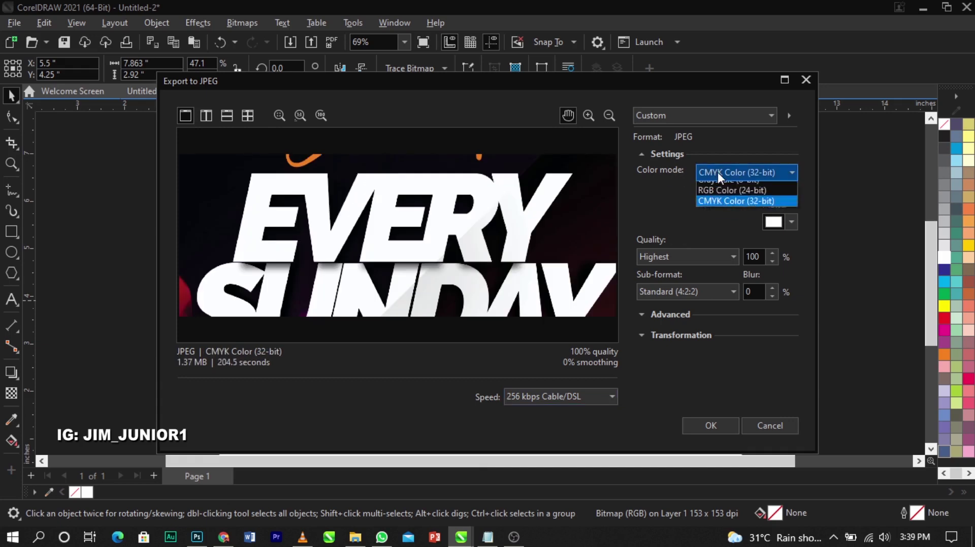
{"action": "left_click", "coordinate": [720, 197]}
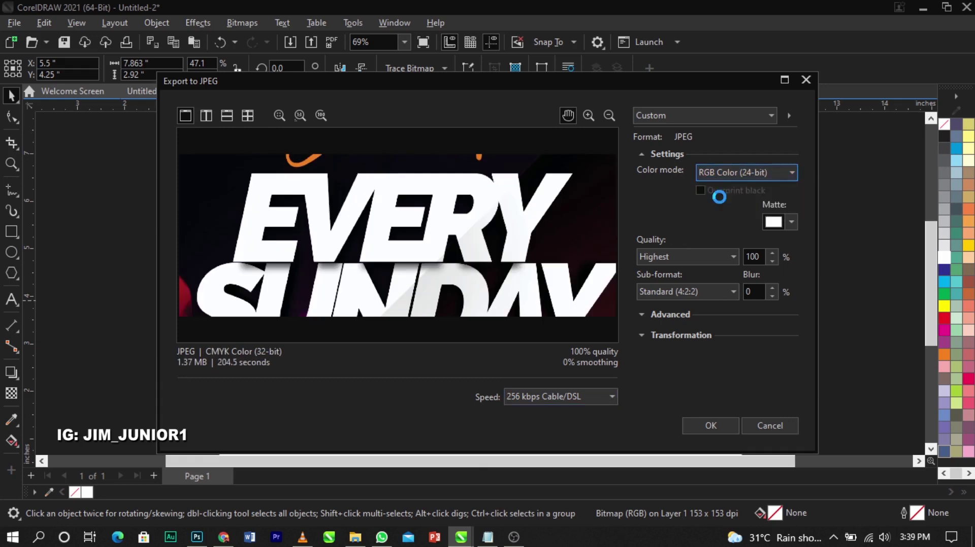
{"action": "left_click", "coordinate": [711, 426]}
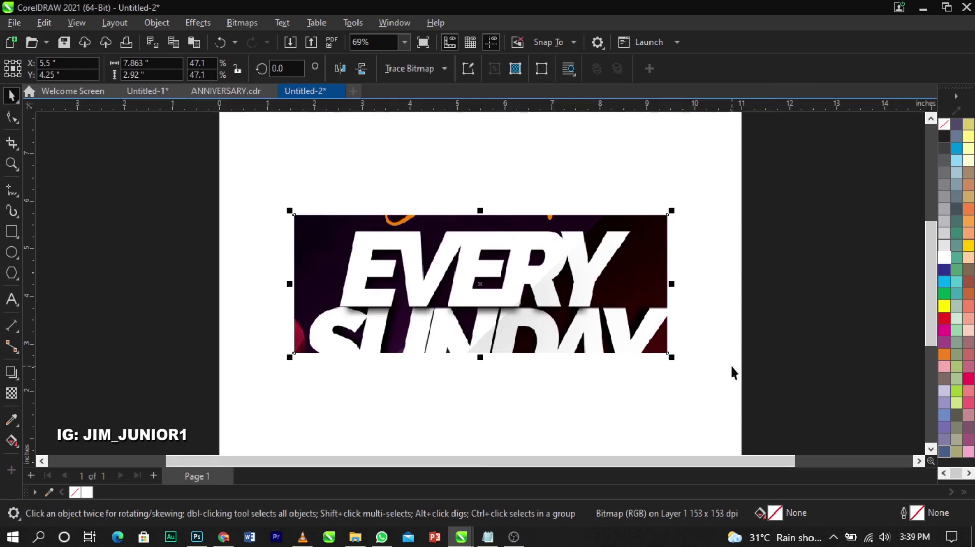
{"action": "key", "text": "super+d"}
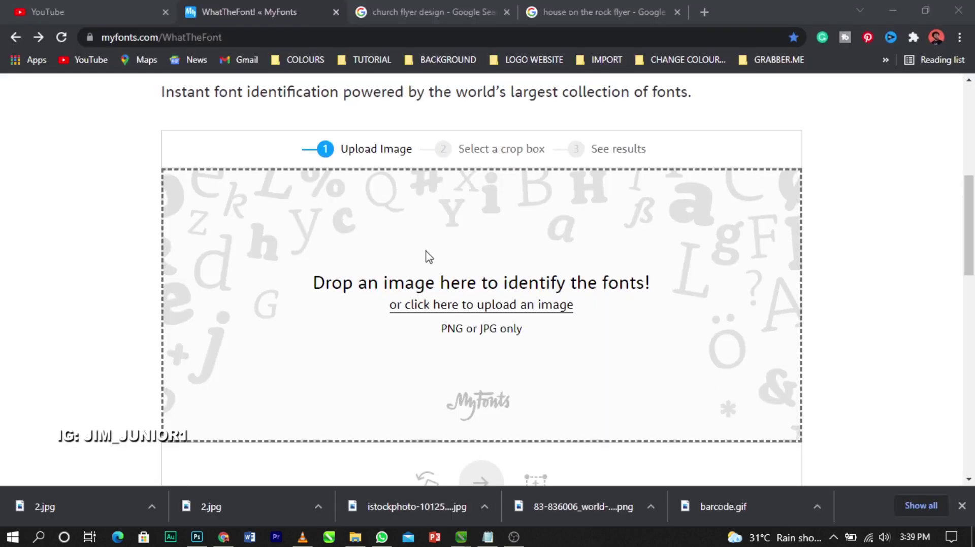
{"action": "left_click", "coordinate": [130, 121]}
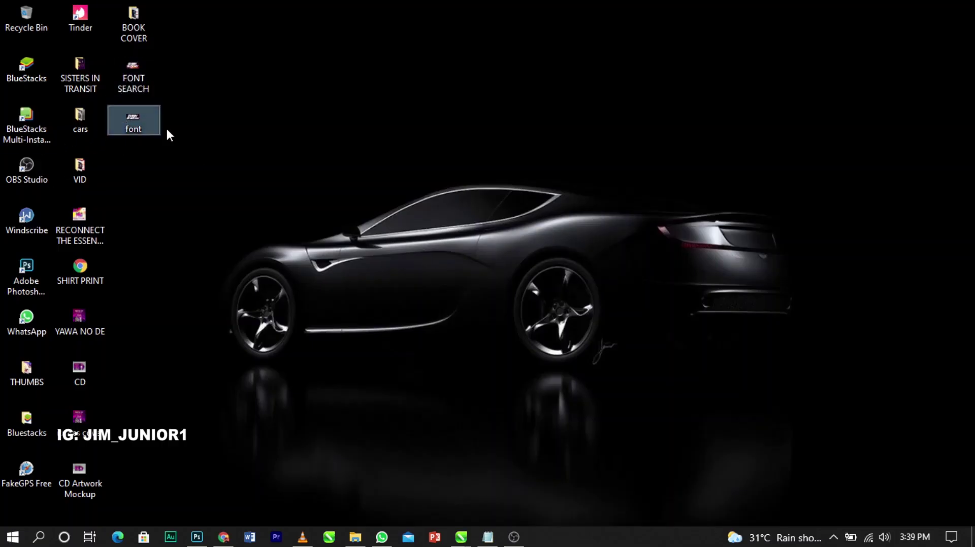
{"action": "left_click", "coordinate": [224, 537]}
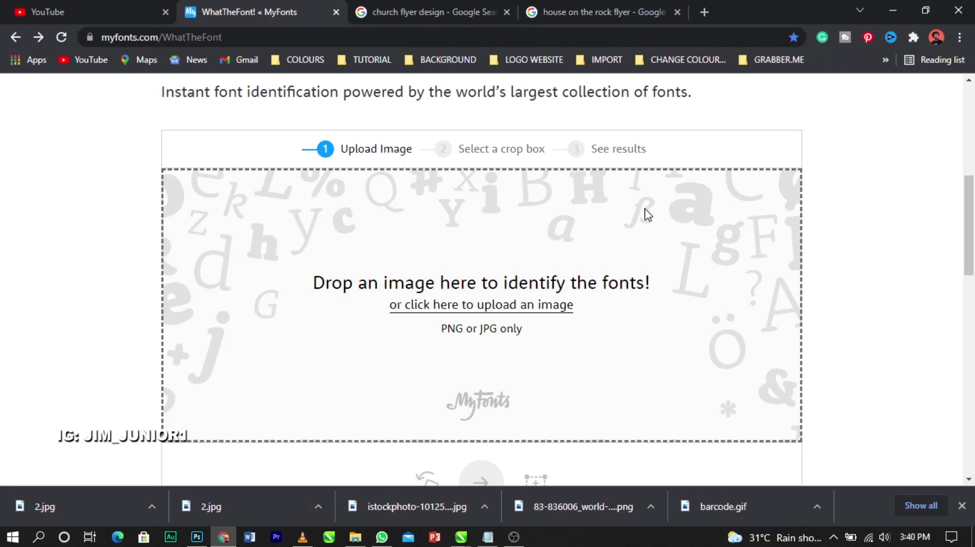
{"action": "scroll", "coordinate": [645, 210], "scroll_direction": "up", "scroll_amount": 6}
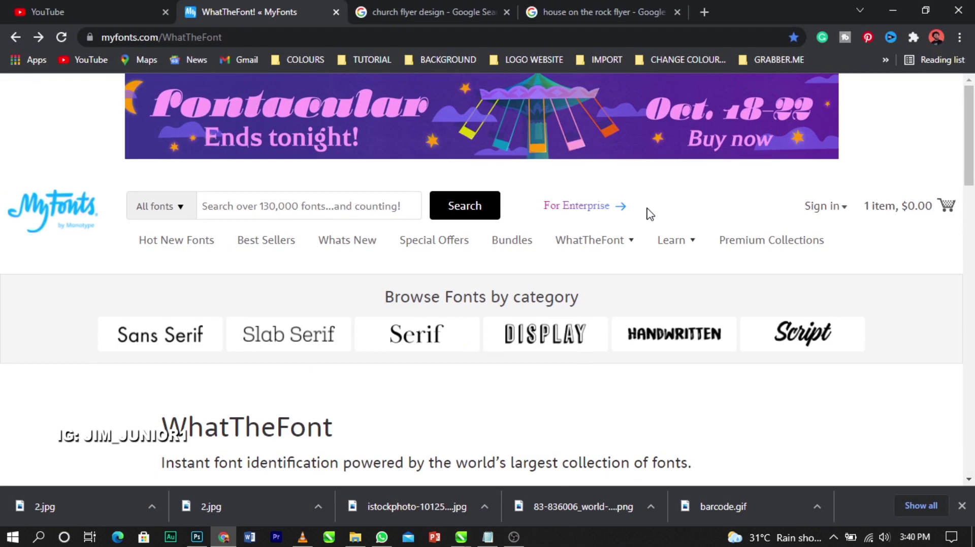
{"action": "scroll", "coordinate": [655, 213], "scroll_direction": "down", "scroll_amount": 3}
{"action": "scroll", "coordinate": [659, 213], "scroll_direction": "down", "scroll_amount": 3}
{"action": "scroll", "coordinate": [658, 212], "scroll_direction": "up", "scroll_amount": 2}
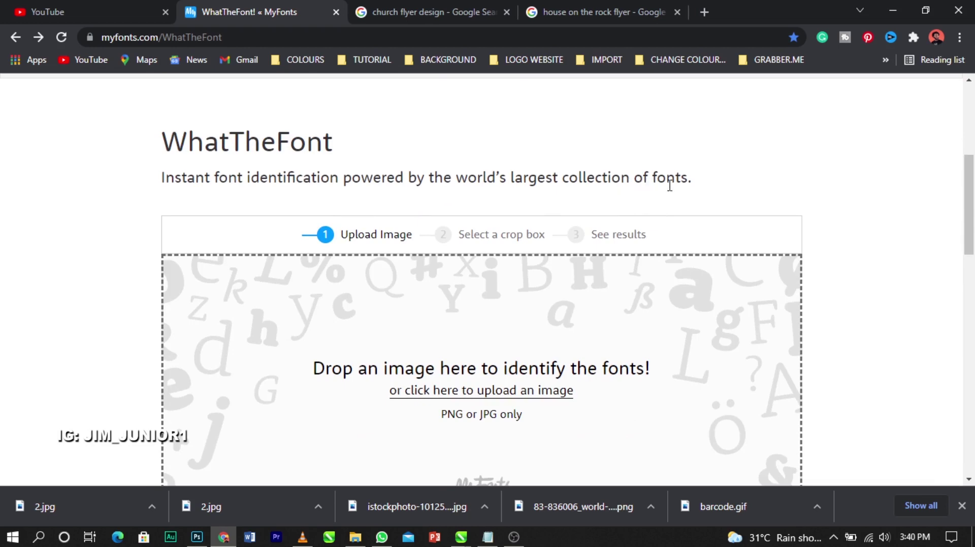
{"action": "scroll", "coordinate": [703, 213], "scroll_direction": "down", "scroll_amount": 2}
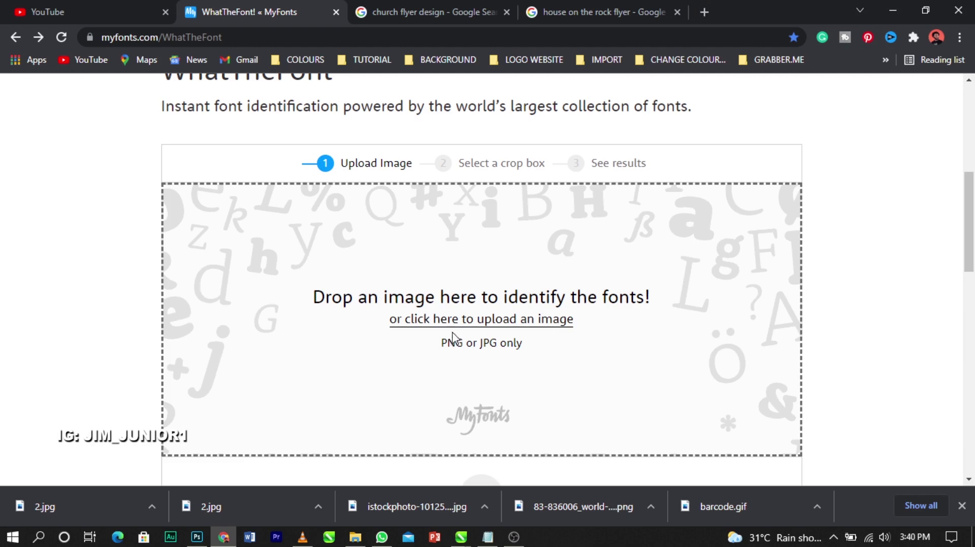
Upload the exported font image from the Desktop to WhatTheFont
{"action": "left_click", "coordinate": [458, 324]}
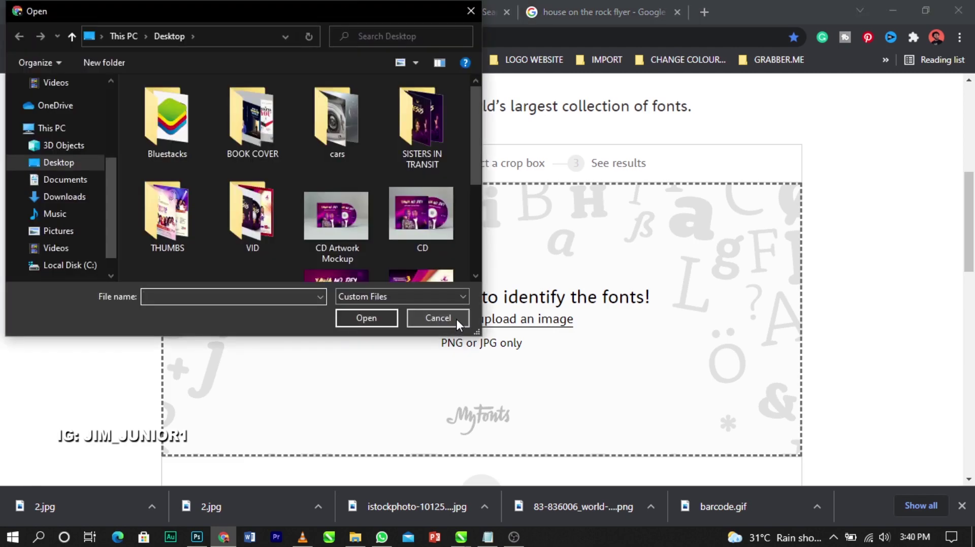
{"action": "scroll", "coordinate": [340, 251], "scroll_direction": "down", "scroll_amount": 3}
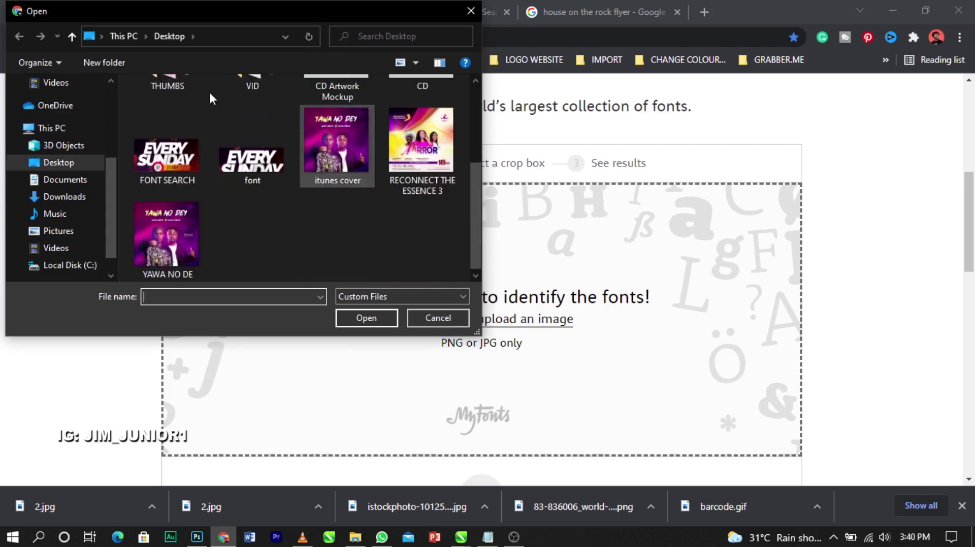
{"action": "left_click", "coordinate": [163, 154]}
{"action": "left_click", "coordinate": [244, 152]}
{"action": "left_click", "coordinate": [190, 167]}
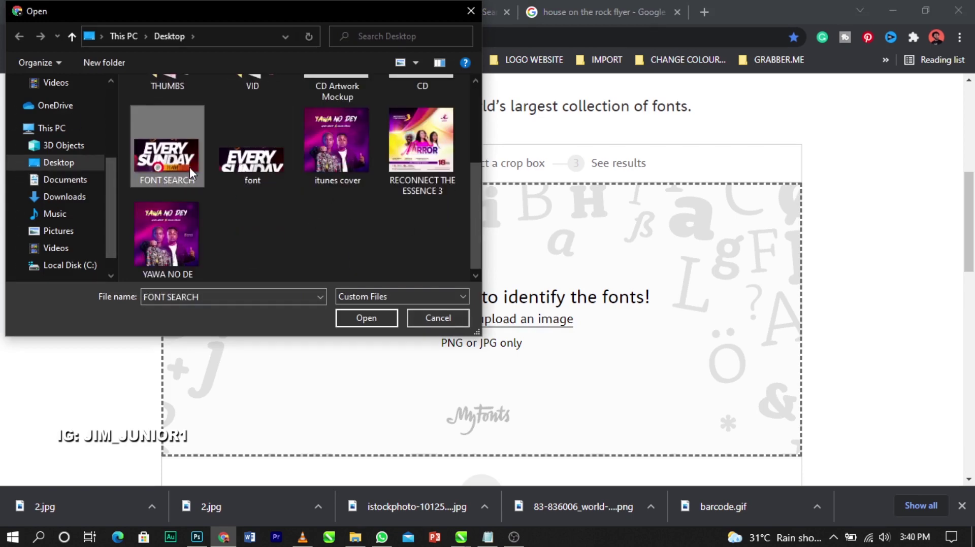
{"action": "double_click", "coordinate": [245, 162]}
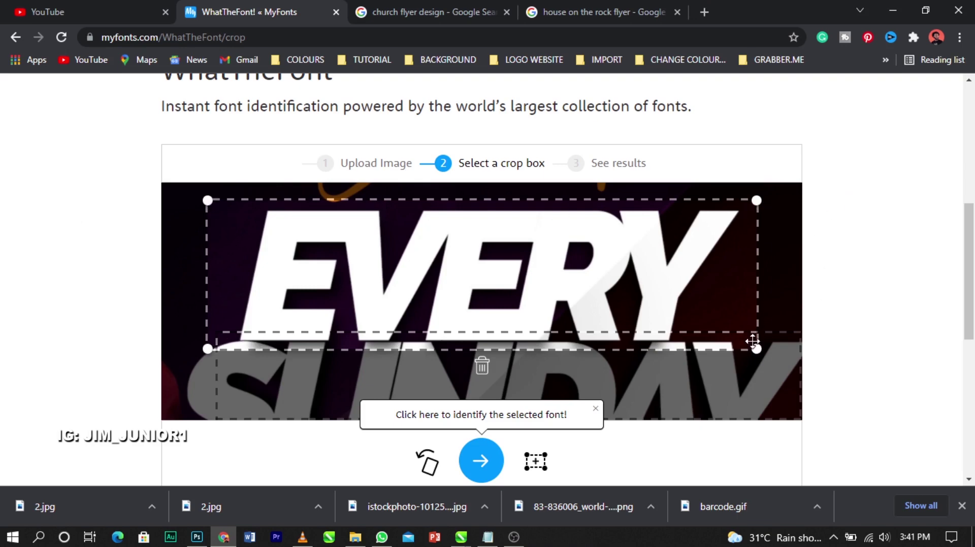
Fit the crop box tightly around EVERY and submit it for font identification
{"action": "mouse_move", "coordinate": [755, 348]}
{"action": "left_mouse_down"}
{"action": "mouse_move", "coordinate": [757, 360]}
{"action": "mouse_move", "coordinate": [765, 318]}
{"action": "mouse_move", "coordinate": [779, 335]}
{"action": "mouse_move", "coordinate": [711, 335]}
{"action": "mouse_move", "coordinate": [756, 346]}
{"action": "left_mouse_up"}
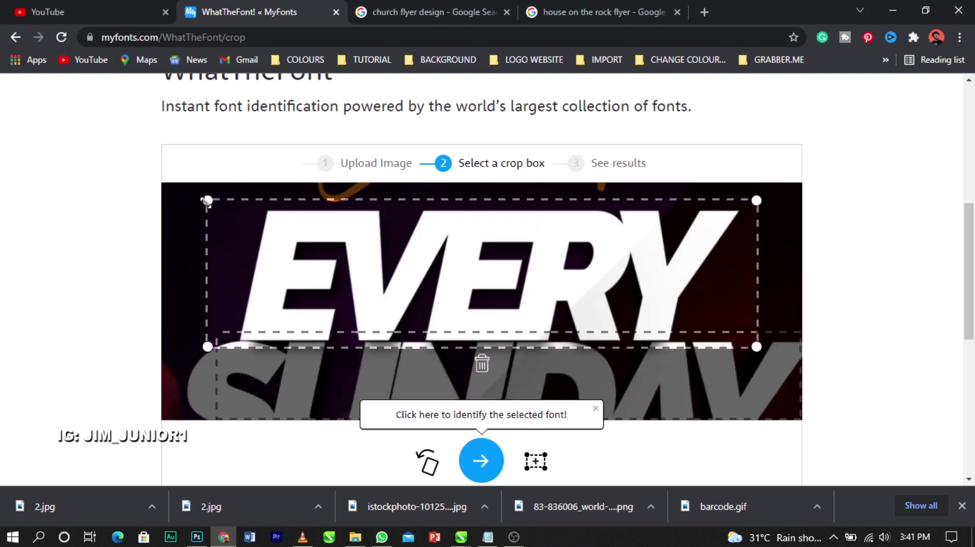
{"action": "left_click_drag", "start_coordinate": [207, 201], "coordinate": [211, 204]}
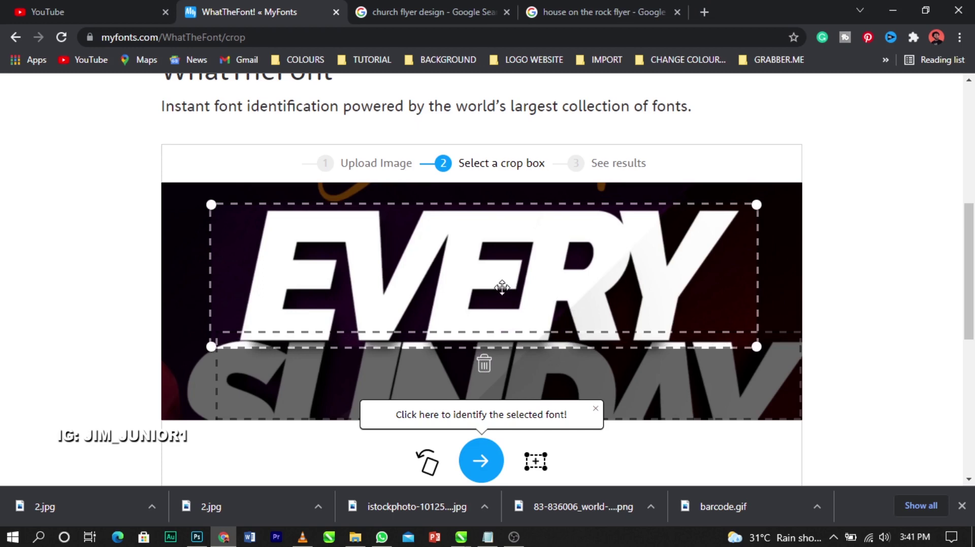
{"action": "left_click_drag", "start_coordinate": [502, 287], "coordinate": [502, 287]}
{"action": "scroll", "coordinate": [503, 287], "scroll_direction": "down", "scroll_amount": 1}
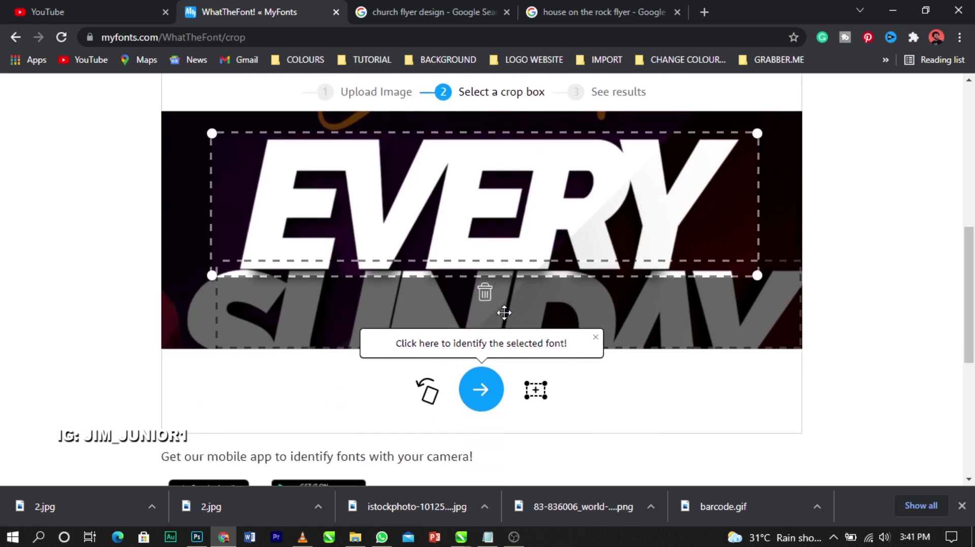
{"action": "left_click", "coordinate": [488, 401]}
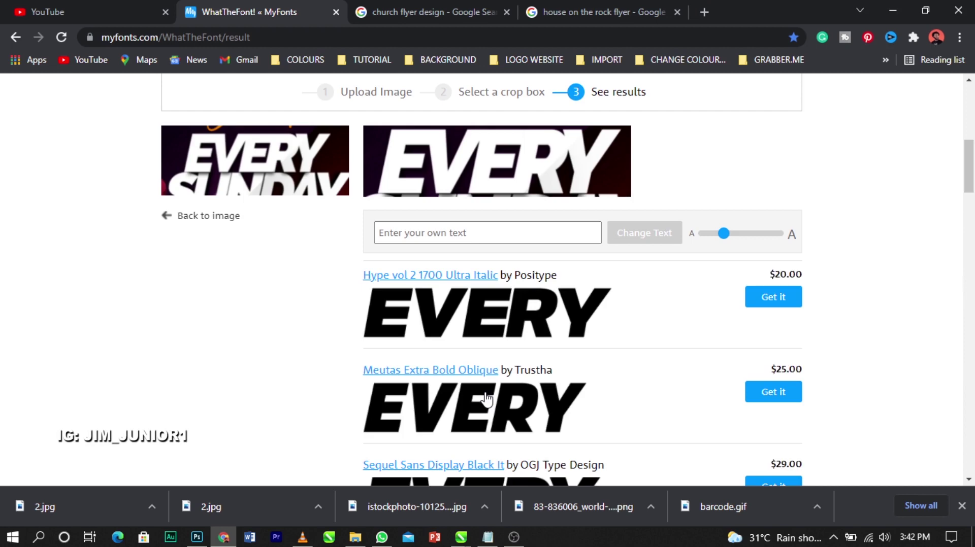
Browse the font matches and highlight the Sequel Sans Display Black It name
{"action": "scroll", "coordinate": [487, 399], "scroll_direction": "down", "scroll_amount": 5}
{"action": "scroll", "coordinate": [488, 399], "scroll_direction": "up", "scroll_amount": 7}
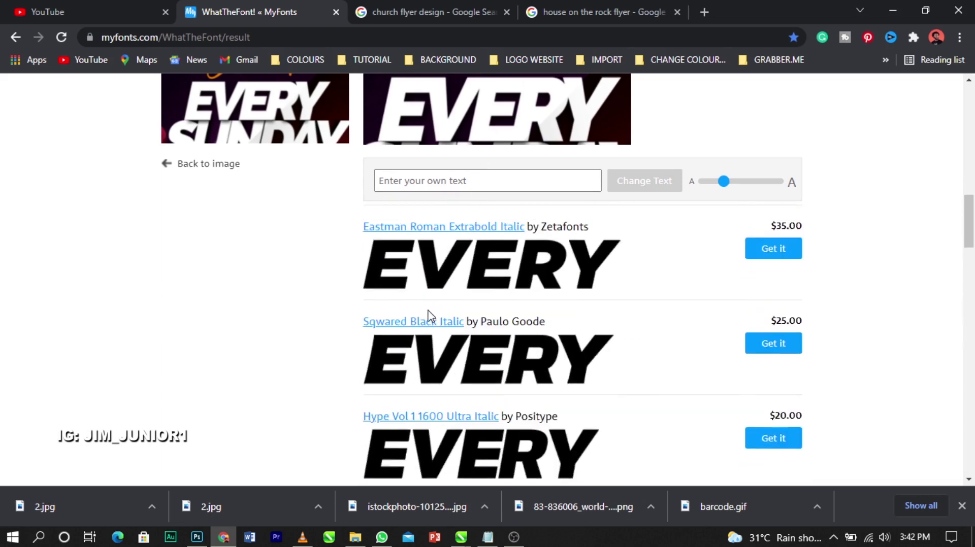
{"action": "scroll", "coordinate": [428, 304], "scroll_direction": "up", "scroll_amount": 1}
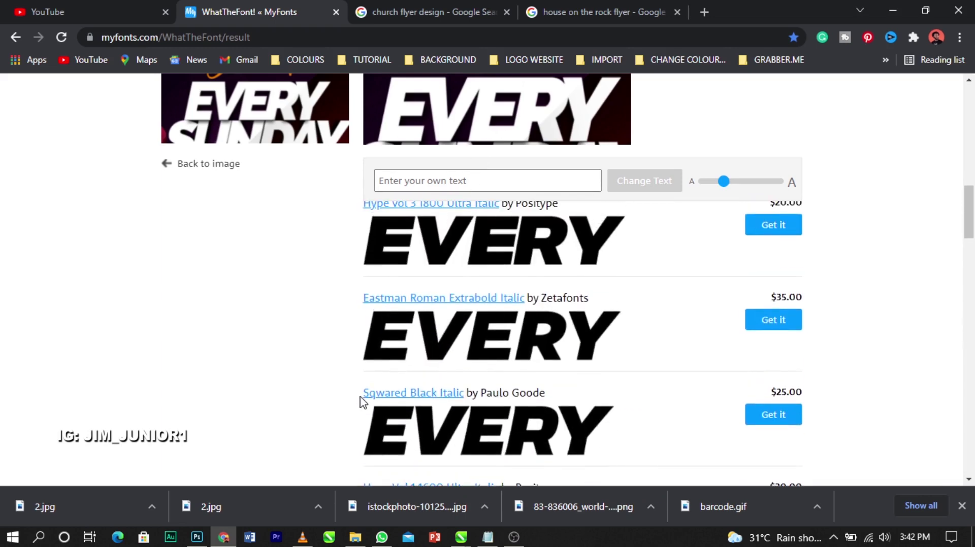
{"action": "scroll", "coordinate": [404, 347], "scroll_direction": "down", "scroll_amount": 4}
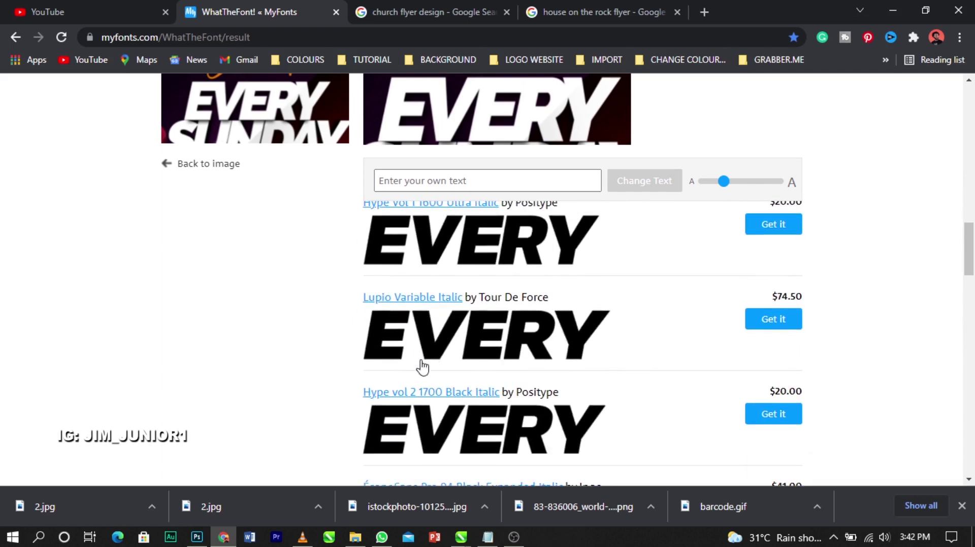
{"action": "scroll", "coordinate": [416, 360], "scroll_direction": "up", "scroll_amount": 5}
{"action": "scroll", "coordinate": [426, 376], "scroll_direction": "up", "scroll_amount": 1}
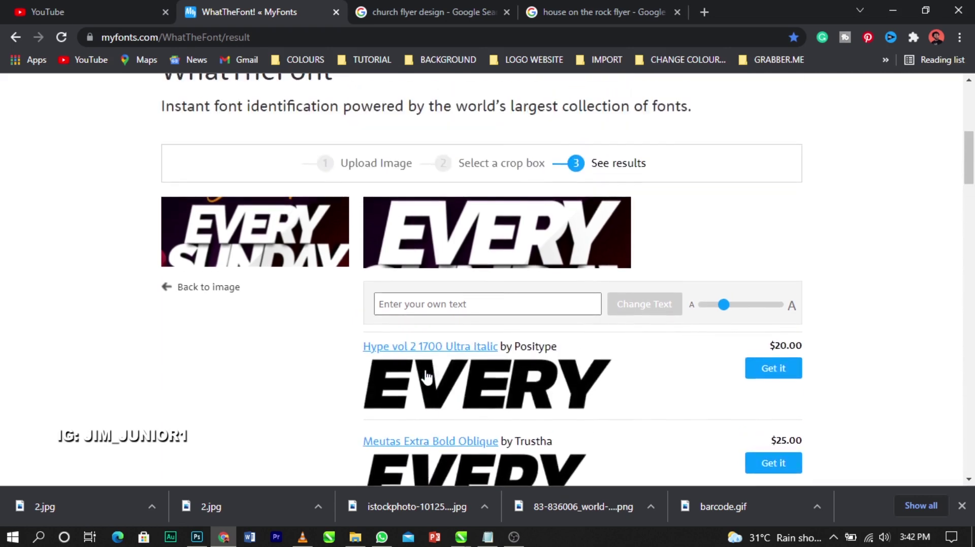
{"action": "scroll", "coordinate": [406, 427], "scroll_direction": "down", "scroll_amount": 2}
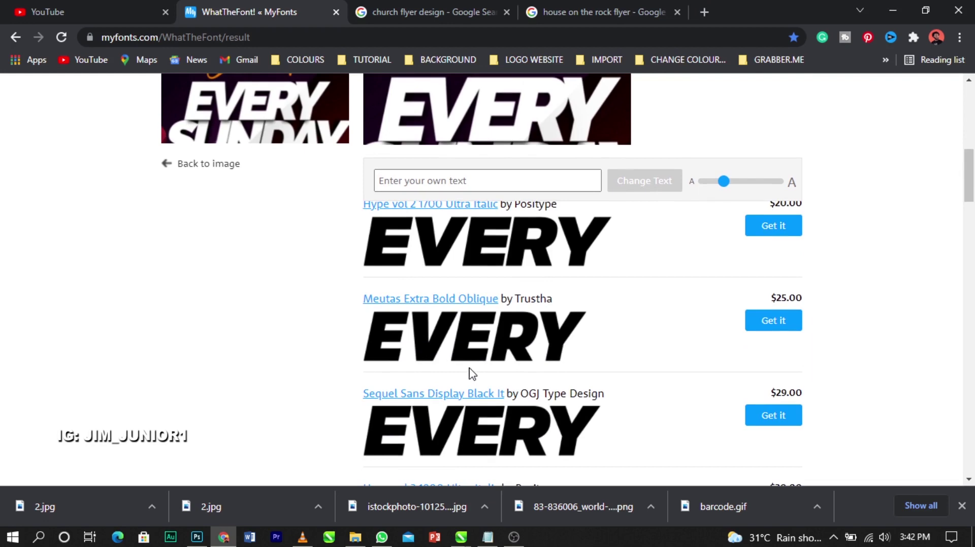
{"action": "scroll", "coordinate": [471, 374], "scroll_direction": "up", "scroll_amount": 2}
{"action": "scroll", "coordinate": [471, 374], "scroll_direction": "down", "scroll_amount": 2}
{"action": "scroll", "coordinate": [786, 270], "scroll_direction": "up", "scroll_amount": 1}
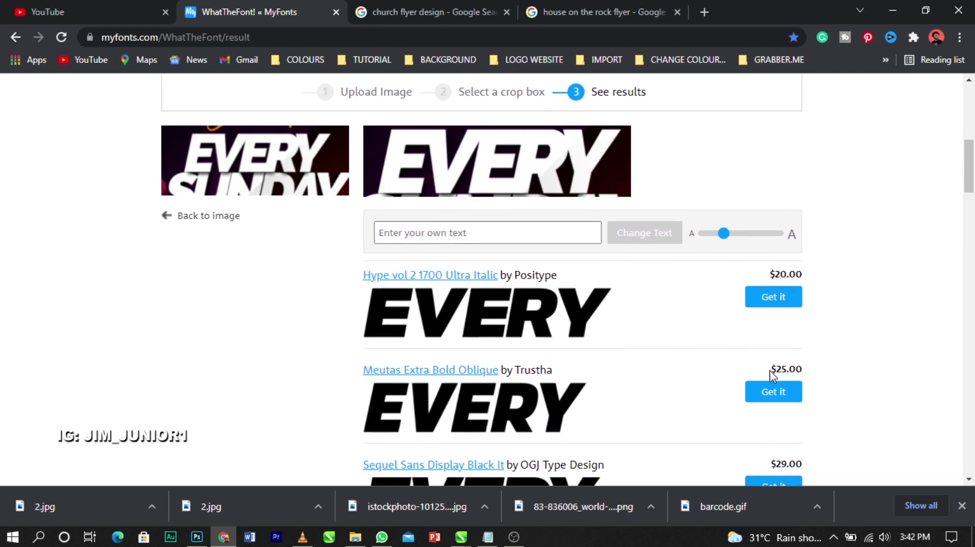
{"action": "scroll", "coordinate": [774, 373], "scroll_direction": "down", "scroll_amount": 1}
{"action": "scroll", "coordinate": [774, 375], "scroll_direction": "down", "scroll_amount": 2}
{"action": "scroll", "coordinate": [761, 370], "scroll_direction": "up", "scroll_amount": 2}
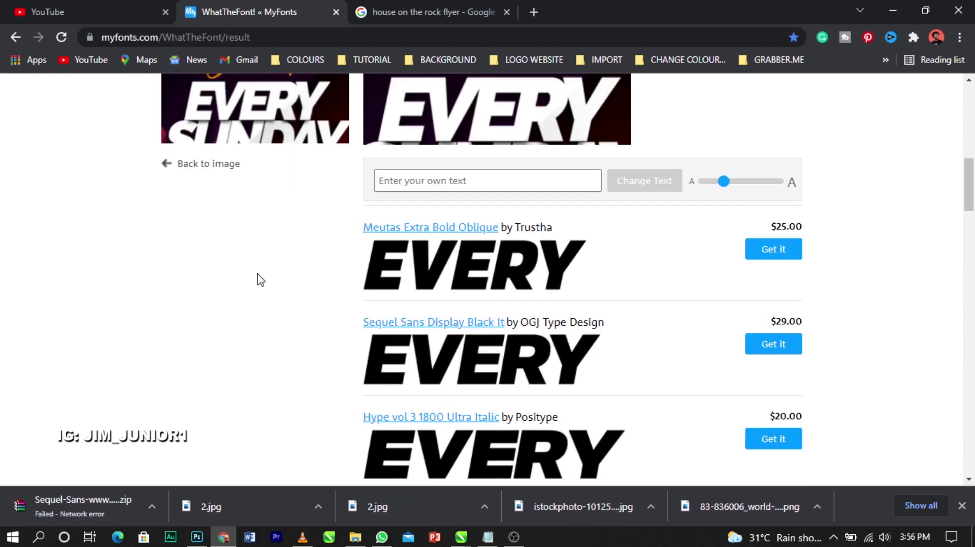
{"action": "scroll", "coordinate": [344, 282], "scroll_direction": "down", "scroll_amount": 1}
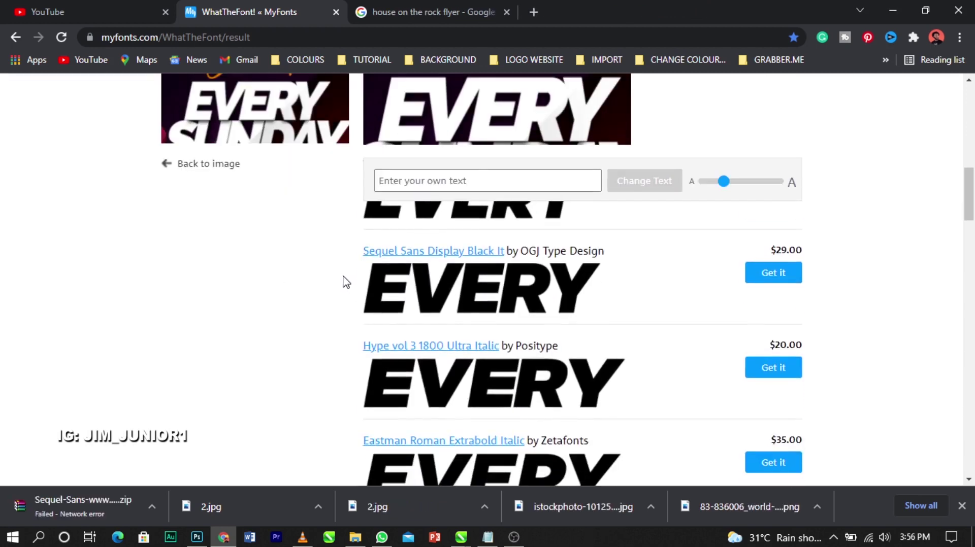
{"action": "scroll", "coordinate": [345, 281], "scroll_direction": "up", "scroll_amount": 1}
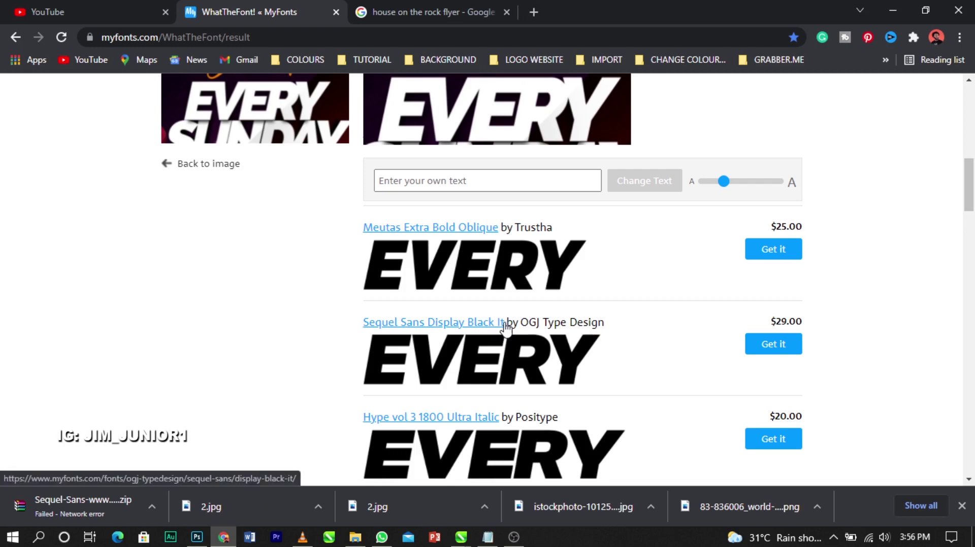
{"action": "left_click_drag", "start_coordinate": [510, 323], "coordinate": [367, 324]}
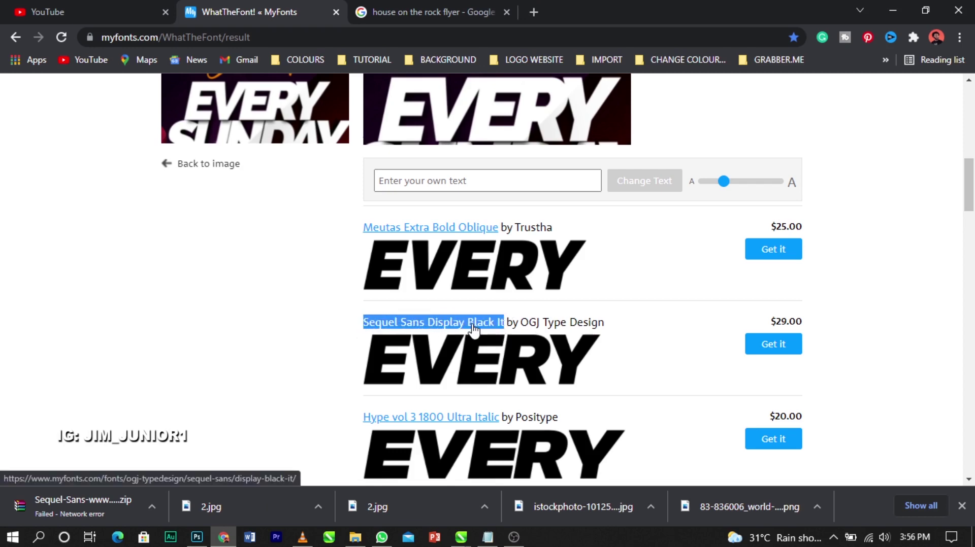
Google 'Sequel Sans Display Black It' in a new tab and open the Dfonts Sequel Sans Font result
{"action": "left_click", "coordinate": [539, 13]}
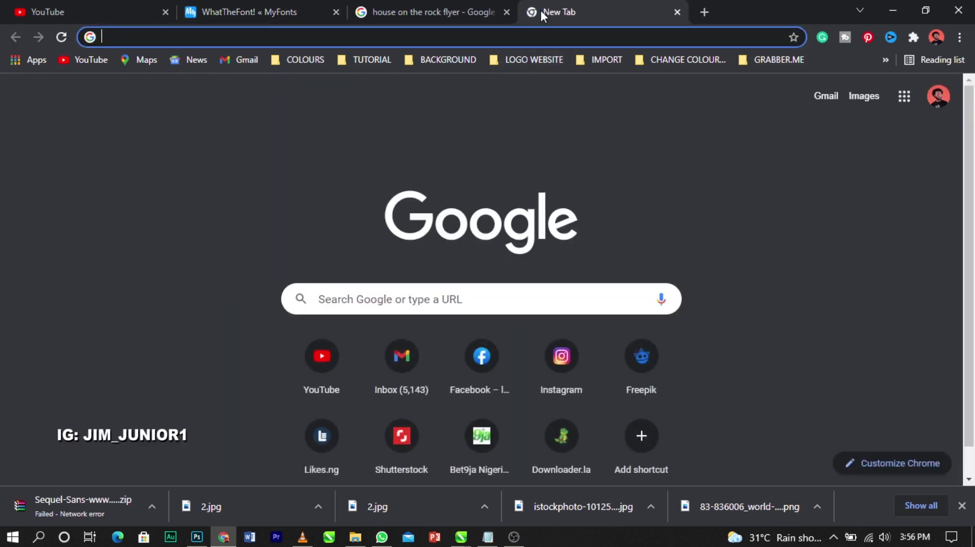
{"action": "type", "text": "Sequel Sans Display Black It"}
{"action": "key", "text": "Return"}
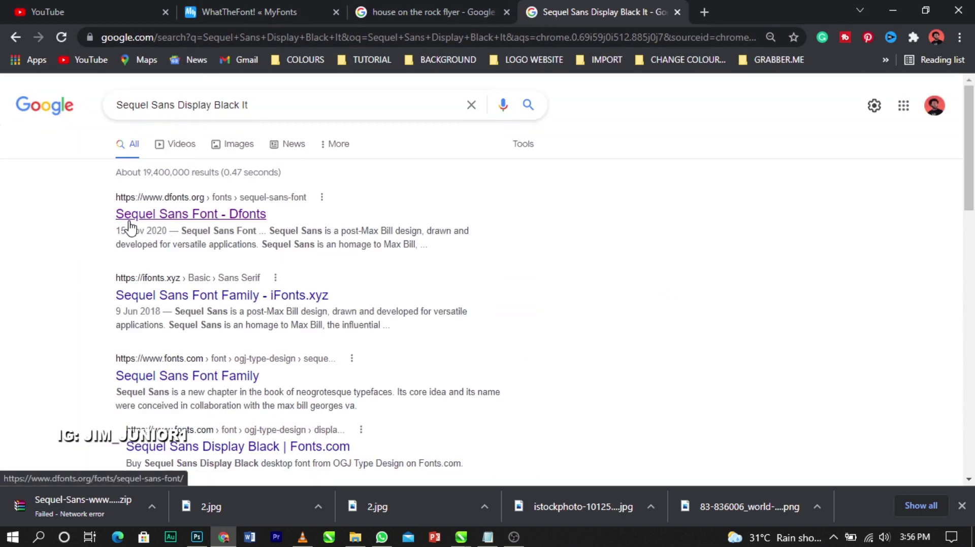
{"action": "left_click", "coordinate": [205, 220]}
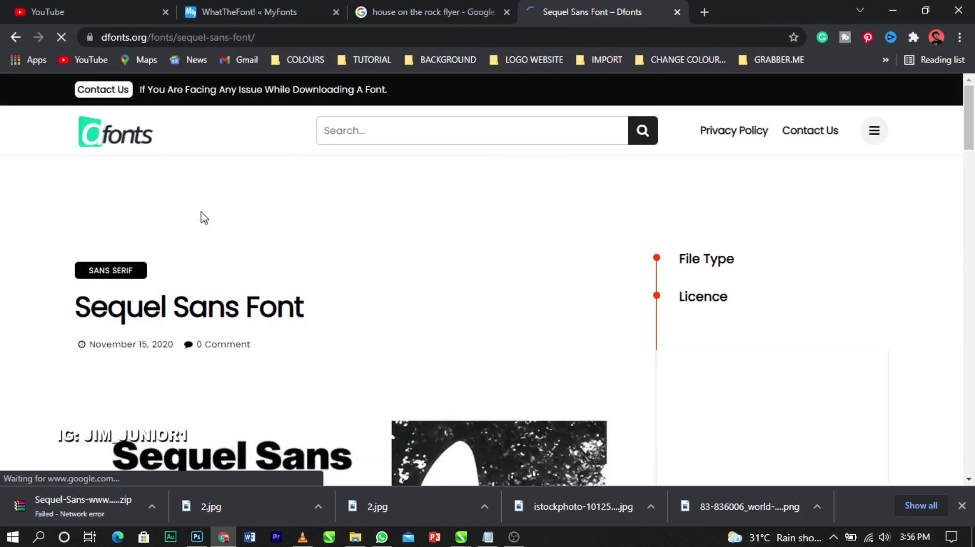
Download the Sequel Sans zip from Dfonts, resuming the failed download
{"action": "scroll", "coordinate": [202, 217], "scroll_direction": "down", "scroll_amount": 4}
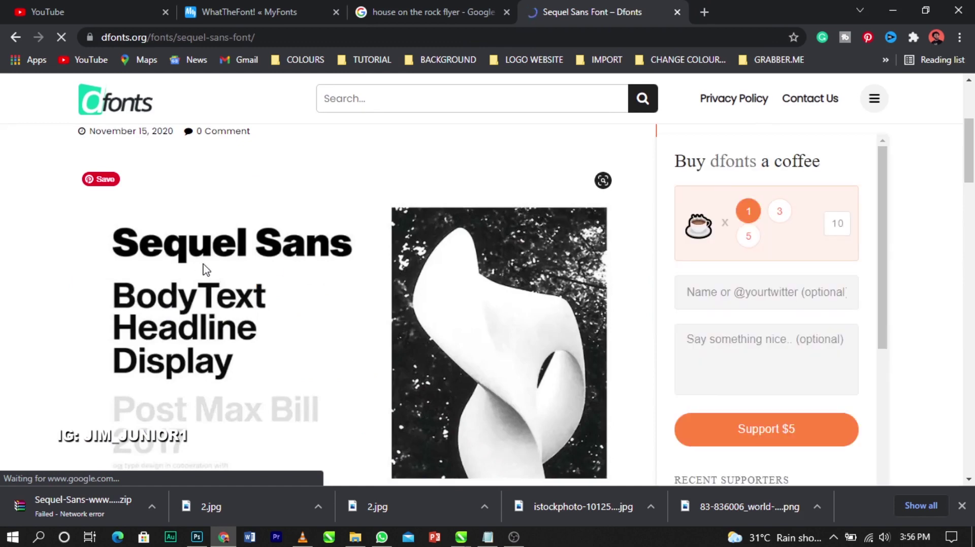
{"action": "scroll", "coordinate": [203, 265], "scroll_direction": "down", "scroll_amount": 6}
{"action": "scroll", "coordinate": [211, 281], "scroll_direction": "down", "scroll_amount": 8}
{"action": "scroll", "coordinate": [211, 281], "scroll_direction": "up", "scroll_amount": 3}
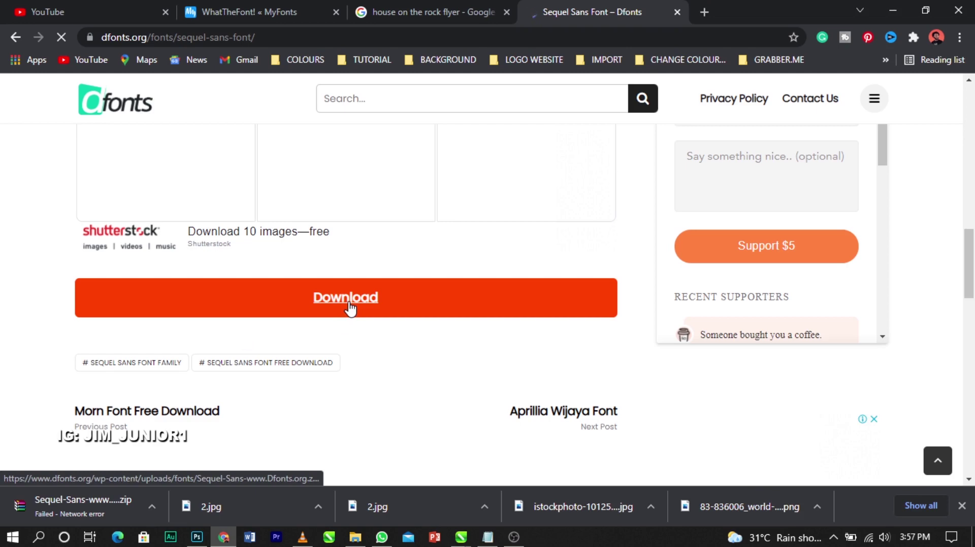
{"action": "left_click", "coordinate": [152, 506]}
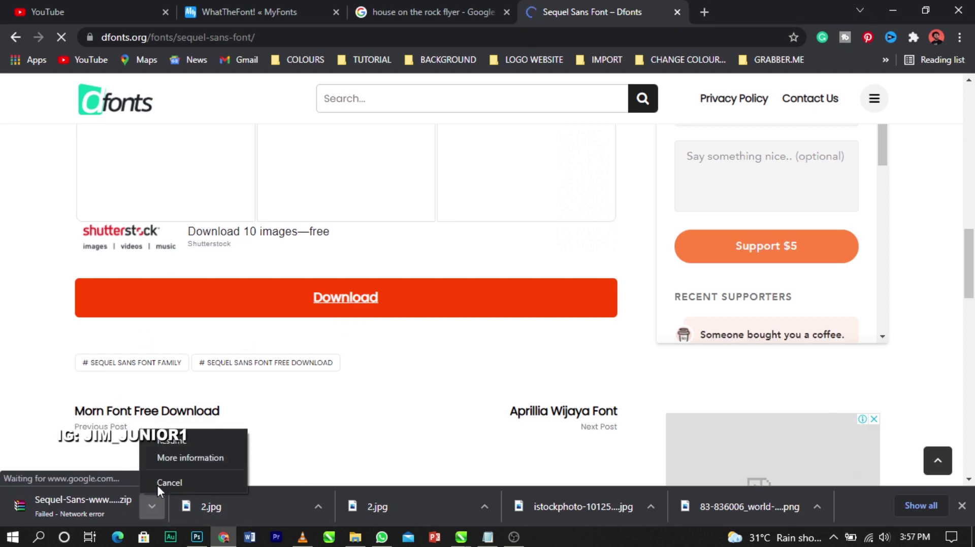
{"action": "left_click", "coordinate": [169, 442]}
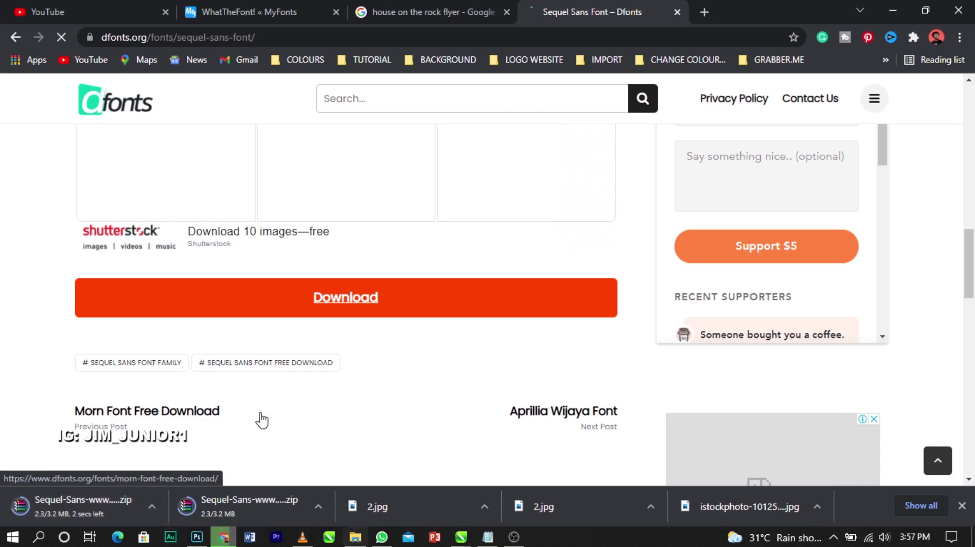
Open the Downloads folder in File Explorer
{"action": "scroll", "coordinate": [152, 411], "scroll_direction": "up", "scroll_amount": 10}
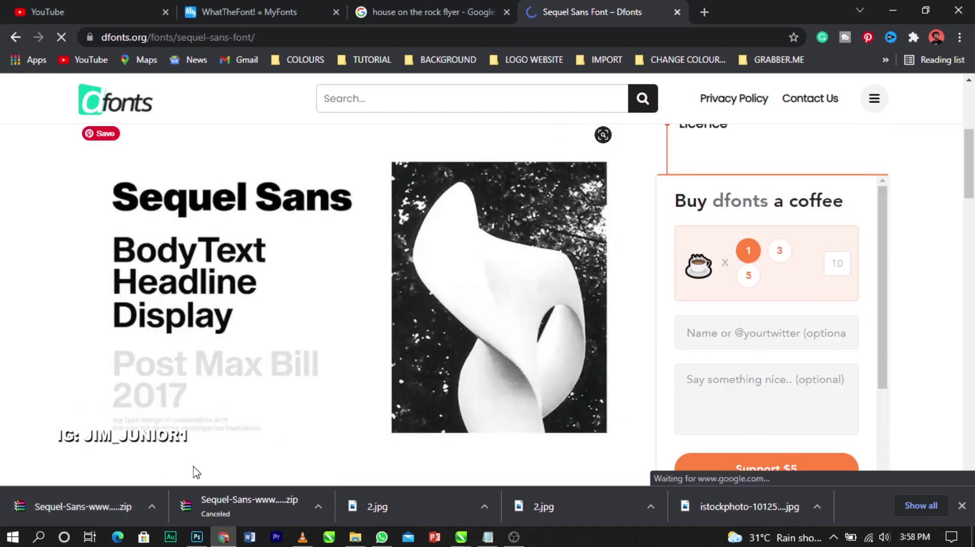
{"action": "left_click", "coordinate": [358, 544]}
{"action": "left_click", "coordinate": [59, 182]}
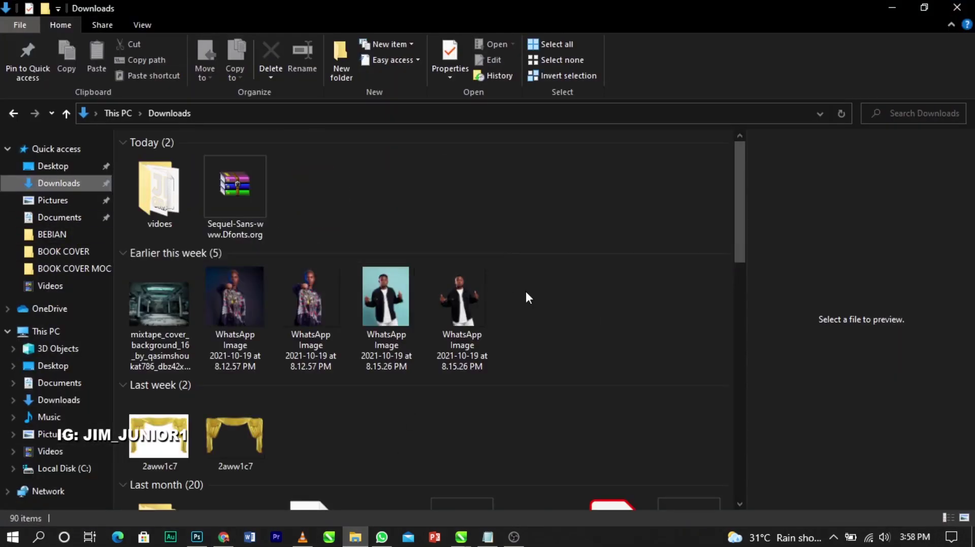
Open the Sequel Sans zip in WinRAR and navigate to its Sequel Sans OTF folder
{"action": "double_click", "coordinate": [243, 194]}
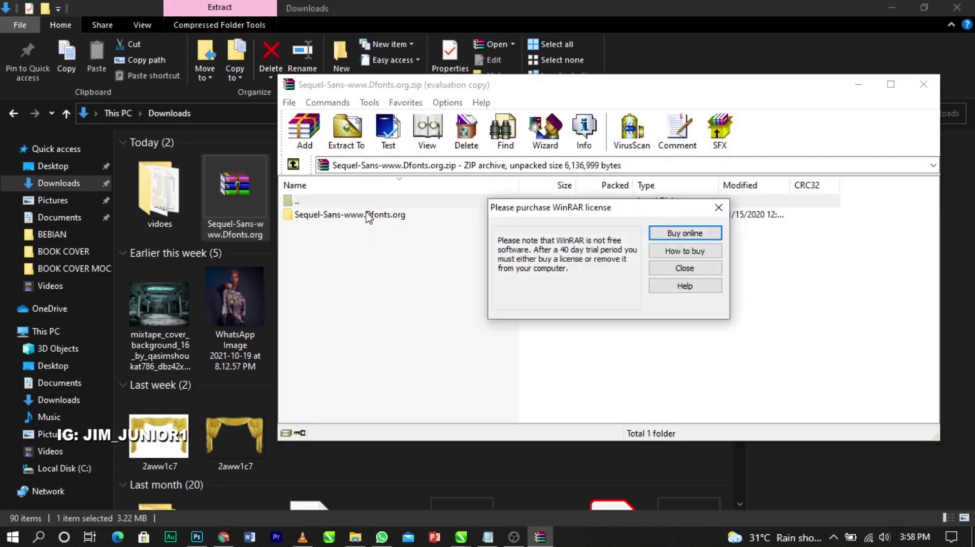
{"action": "key", "text": "Escape"}
{"action": "double_click", "coordinate": [393, 216]}
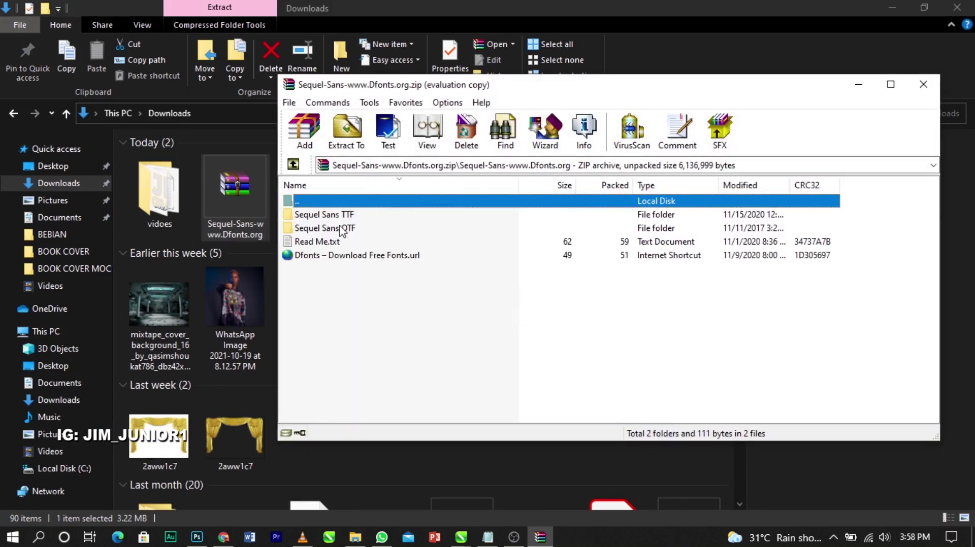
{"action": "double_click", "coordinate": [324, 228]}
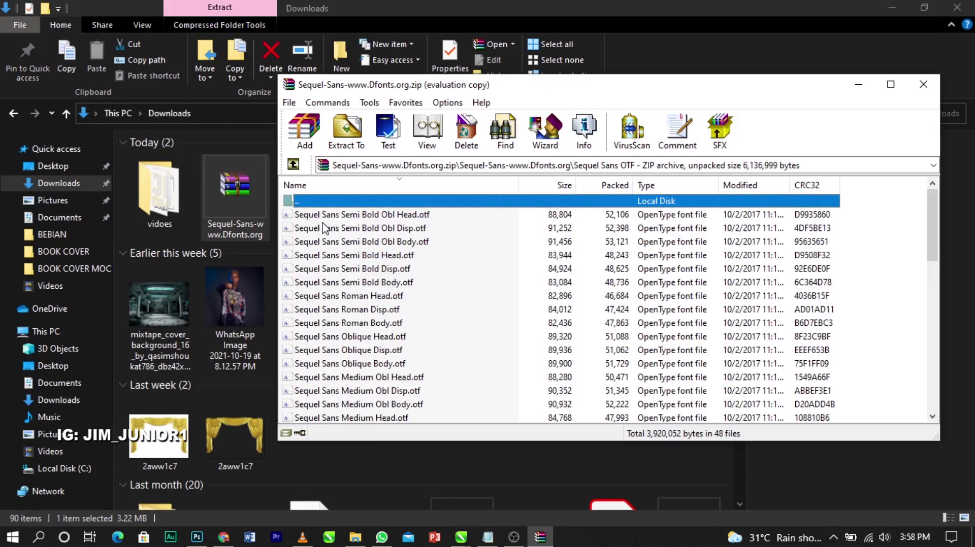
{"action": "scroll", "coordinate": [345, 287], "scroll_direction": "down", "scroll_amount": 11}
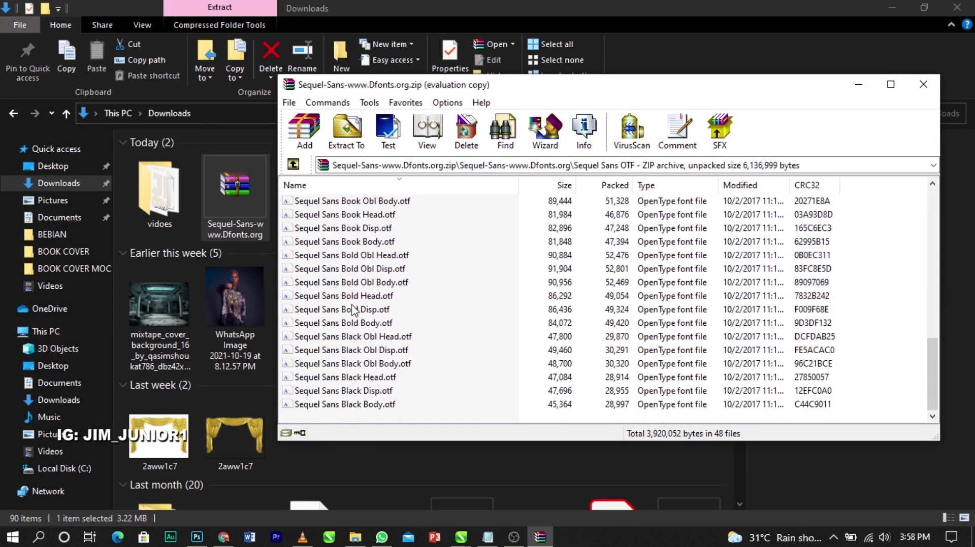
{"action": "scroll", "coordinate": [355, 325], "scroll_direction": "up", "scroll_amount": 11}
{"action": "left_click_drag", "start_coordinate": [500, 86], "coordinate": [628, 62]}
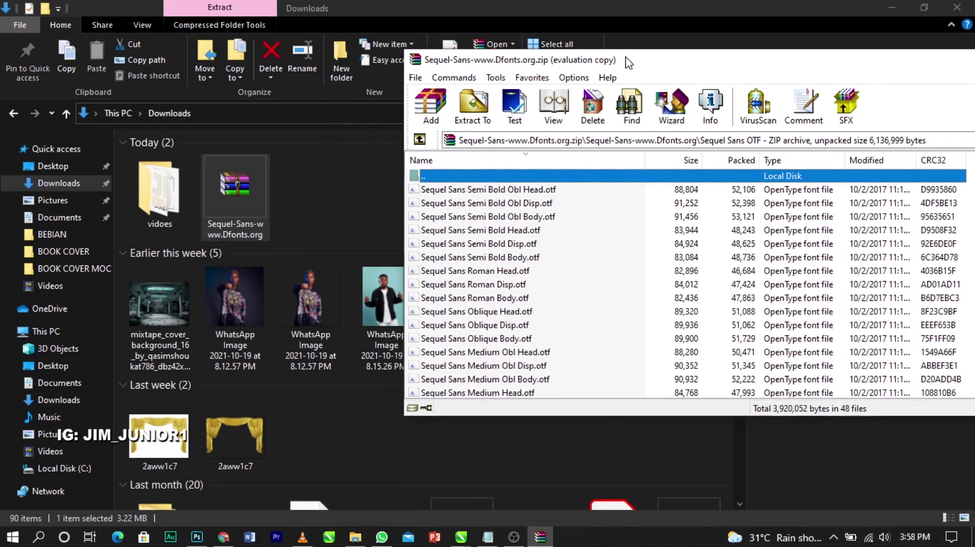
Install the Sequel Sans Semi Bold Obl Head font and return to the Downloads folder
{"action": "double_click", "coordinate": [484, 191]}
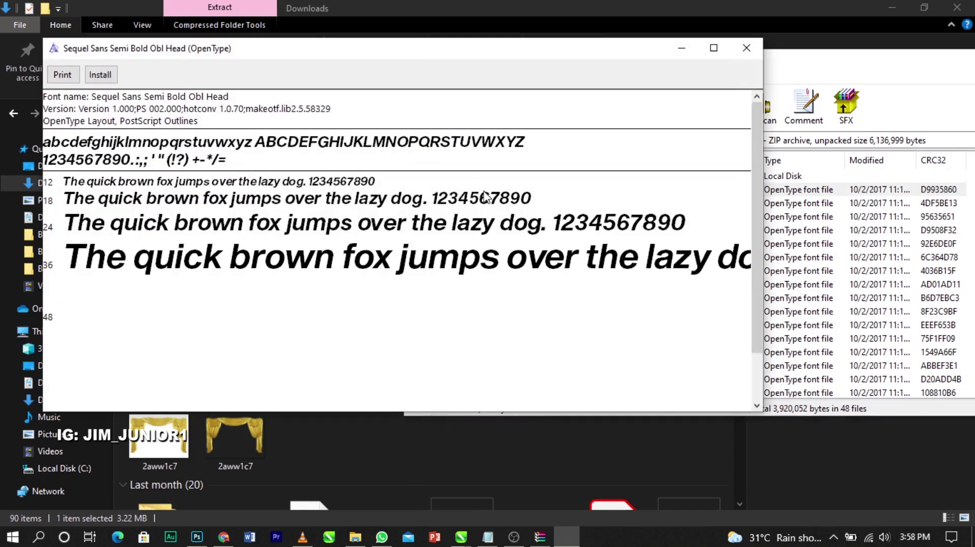
{"action": "left_click", "coordinate": [98, 80]}
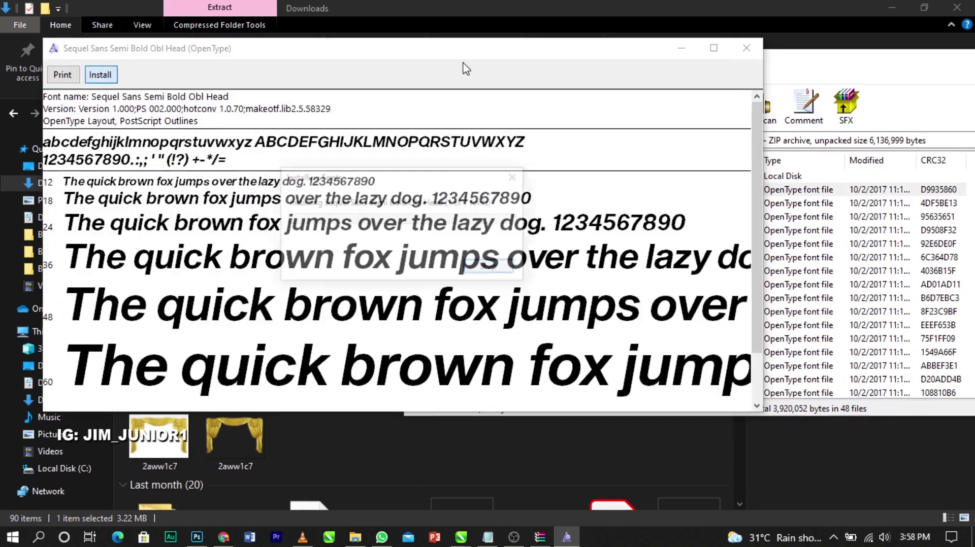
{"action": "left_click", "coordinate": [746, 50]}
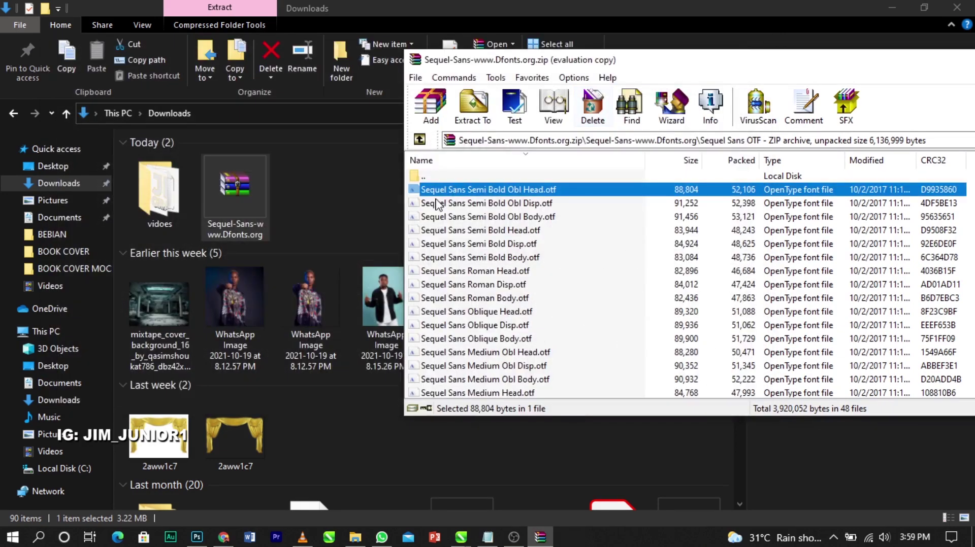
{"action": "left_click", "coordinate": [409, 204]}
{"action": "left_click", "coordinate": [324, 202]}
Create a new folder named FONTSSS in Downloads
{"action": "right_click", "coordinate": [315, 185]}
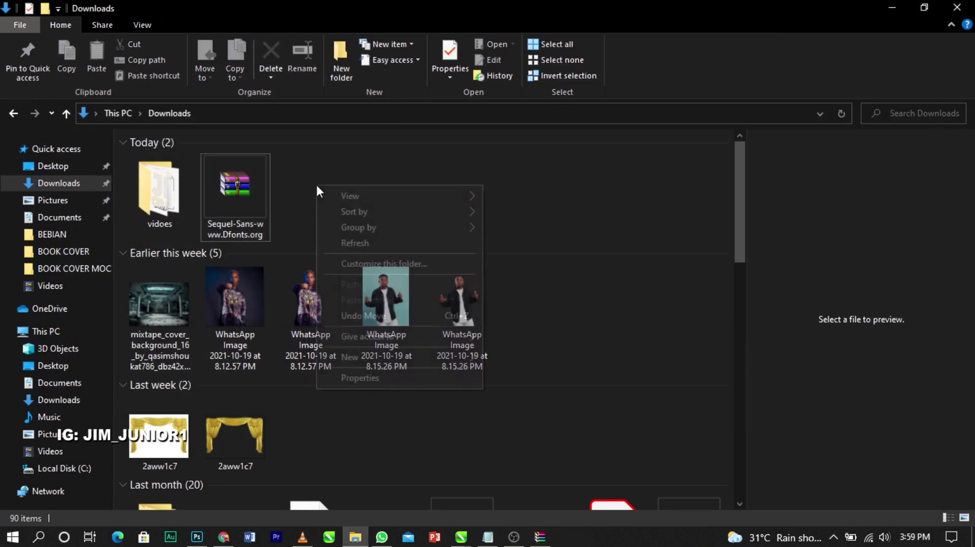
{"action": "mouse_move", "coordinate": [385, 356]}
{"action": "left_click", "coordinate": [508, 361]}
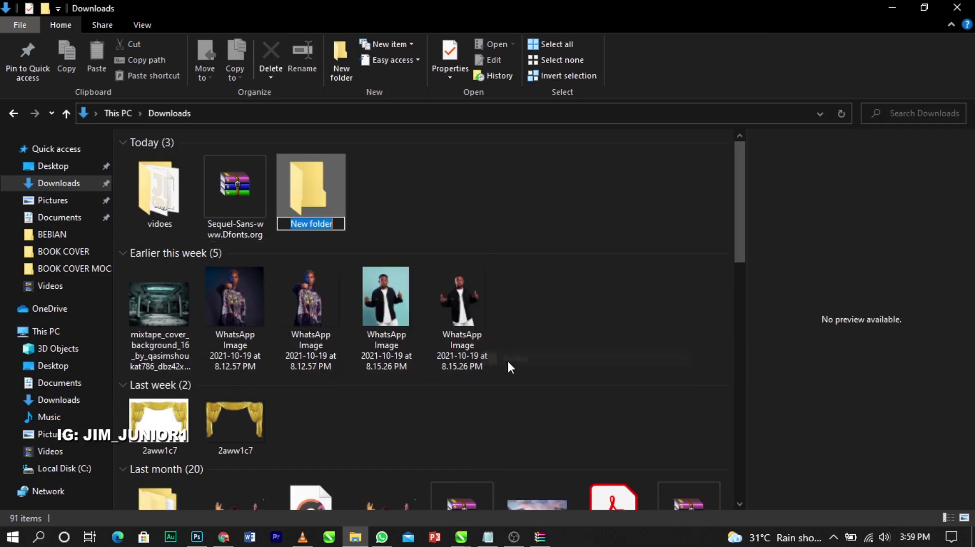
{"action": "type", "text": "FONTSSS"}
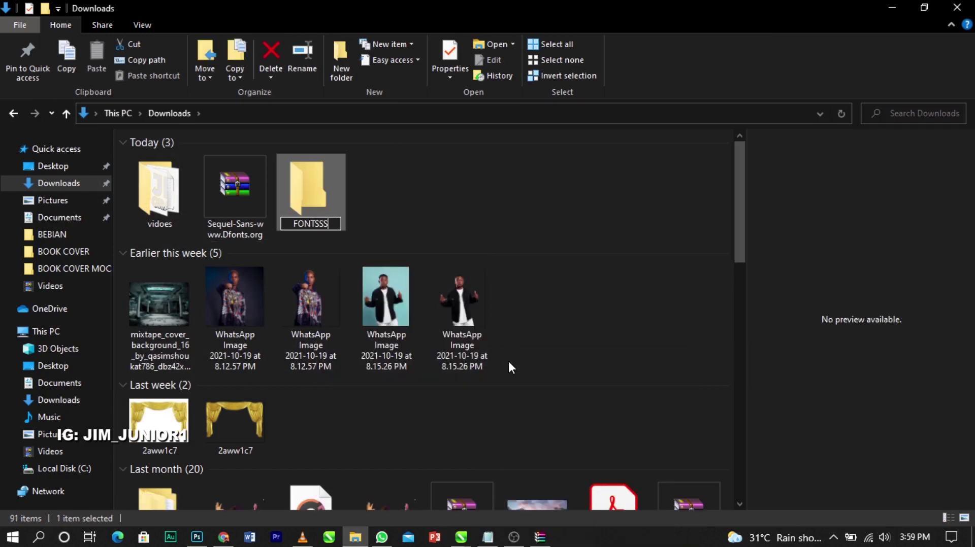
{"action": "key", "text": "Return"}
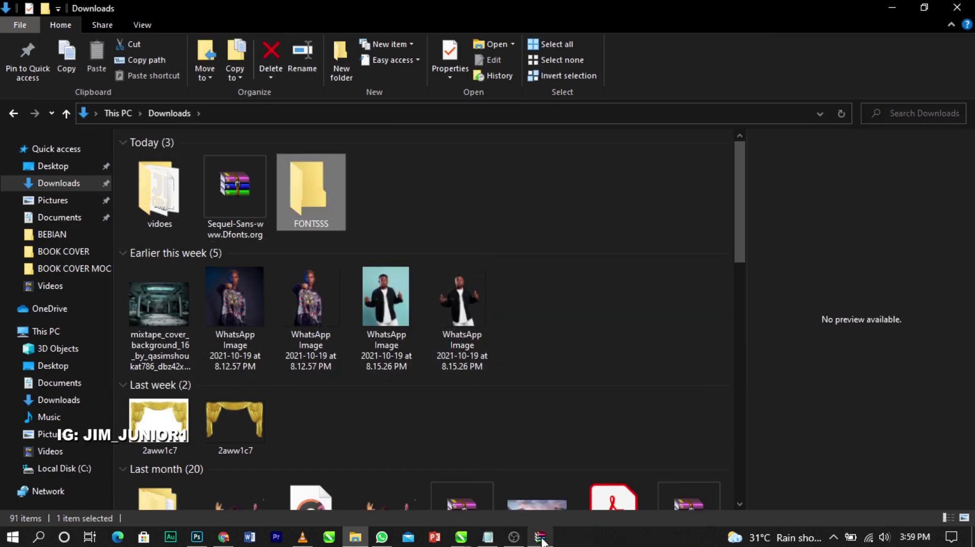
Close the archive window and move the Sequel-Sans zip into FONTSSS
{"action": "left_click", "coordinate": [540, 537]}
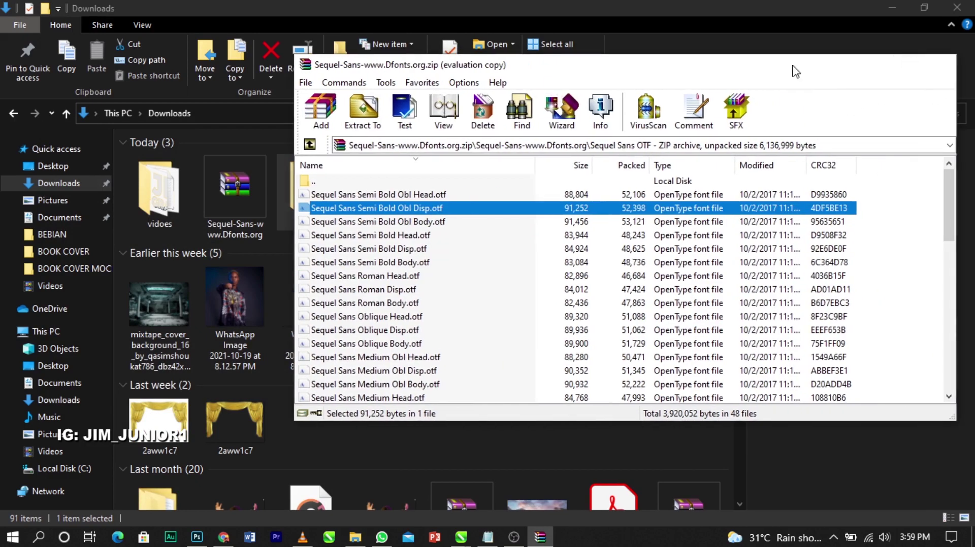
{"action": "key", "text": "Escape"}
{"action": "left_click", "coordinate": [262, 169]}
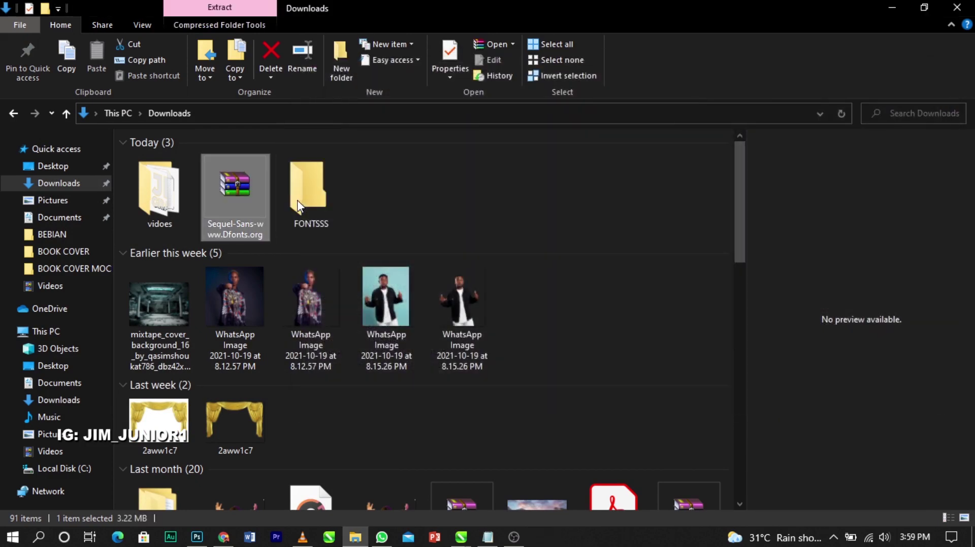
{"action": "key", "text": "Delete"}
Extract the Sequel Sans TTF and OTF folders from the zip into FONTSSS
{"action": "double_click", "coordinate": [173, 159]}
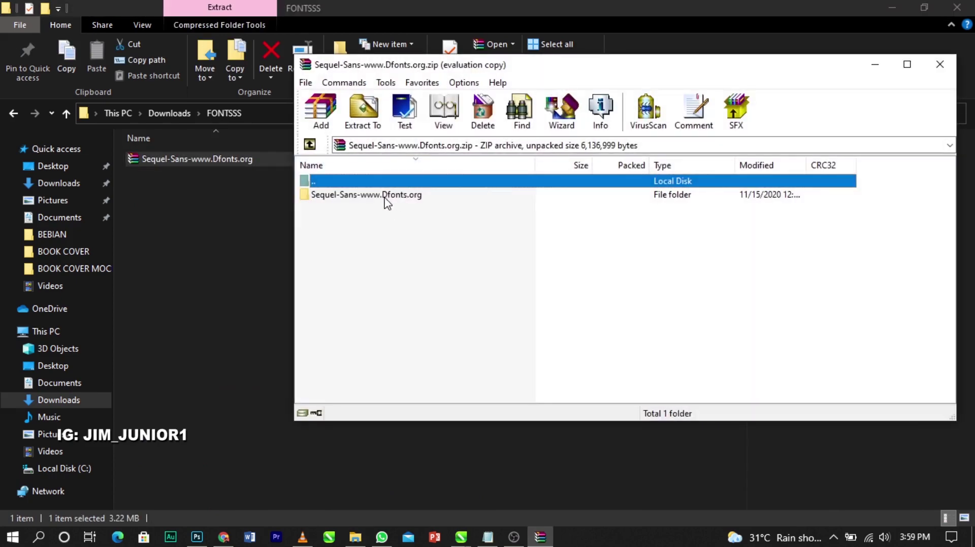
{"action": "double_click", "coordinate": [387, 198]}
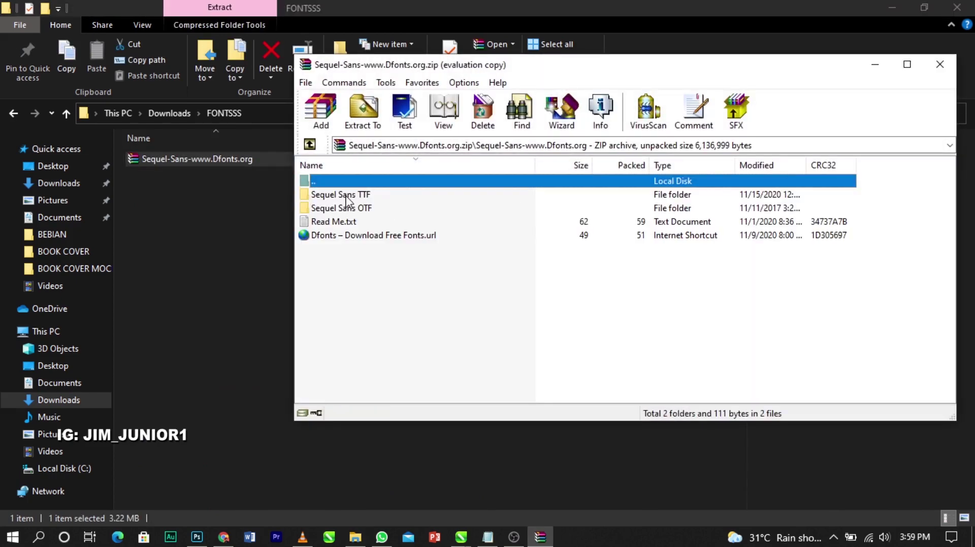
{"action": "left_click", "coordinate": [734, 188]}
{"action": "left_click_drag", "start_coordinate": [345, 199], "coordinate": [177, 258]}
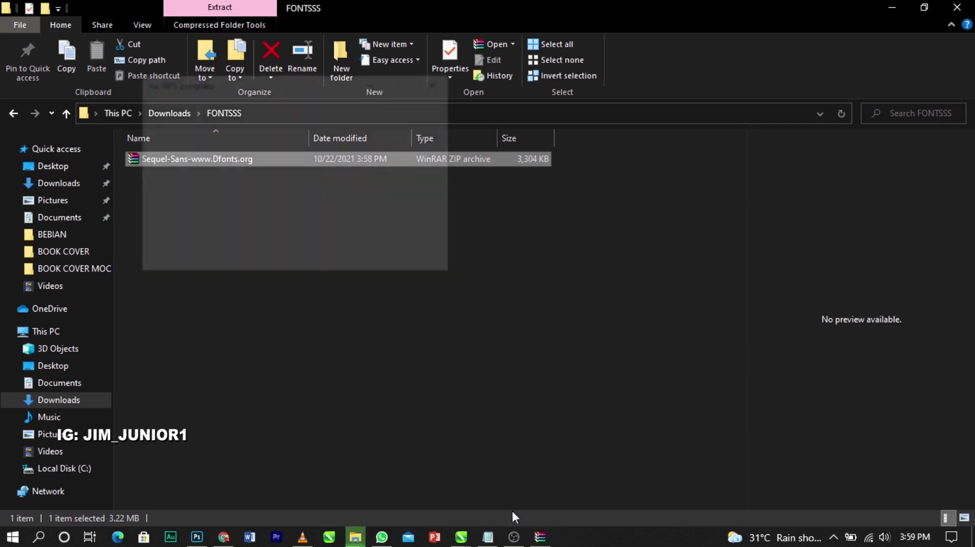
{"action": "left_click", "coordinate": [539, 538]}
{"action": "left_click_drag", "start_coordinate": [340, 208], "coordinate": [197, 249]}
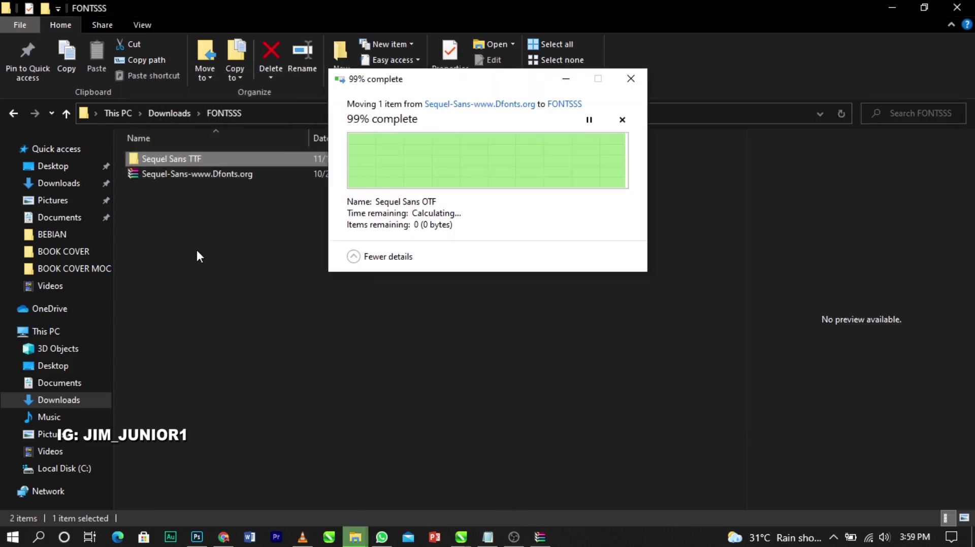
Open the Sequel Sans OTF folder and select all 48 font files
{"action": "double_click", "coordinate": [182, 160]}
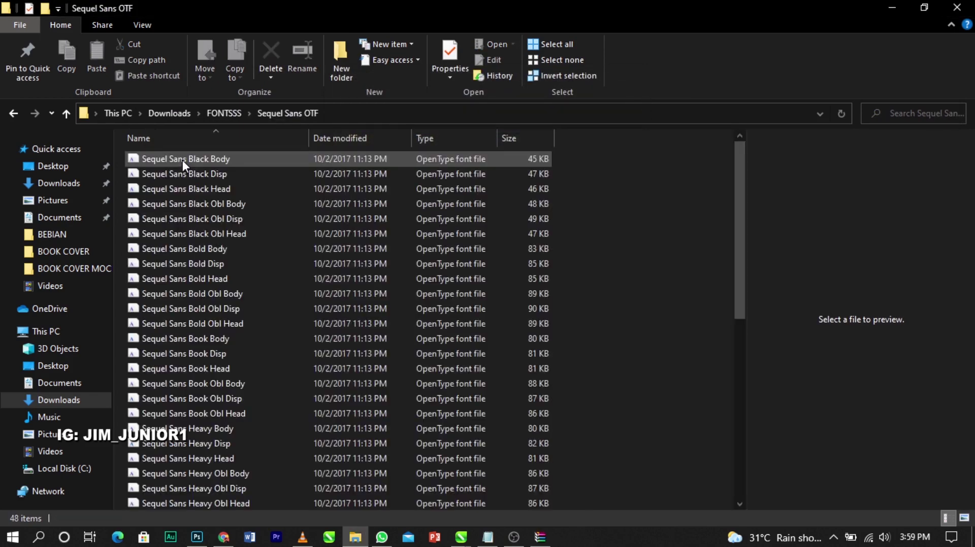
{"action": "scroll", "coordinate": [436, 338], "scroll_direction": "down", "scroll_amount": 8}
{"action": "key", "text": "ctrl+a"}
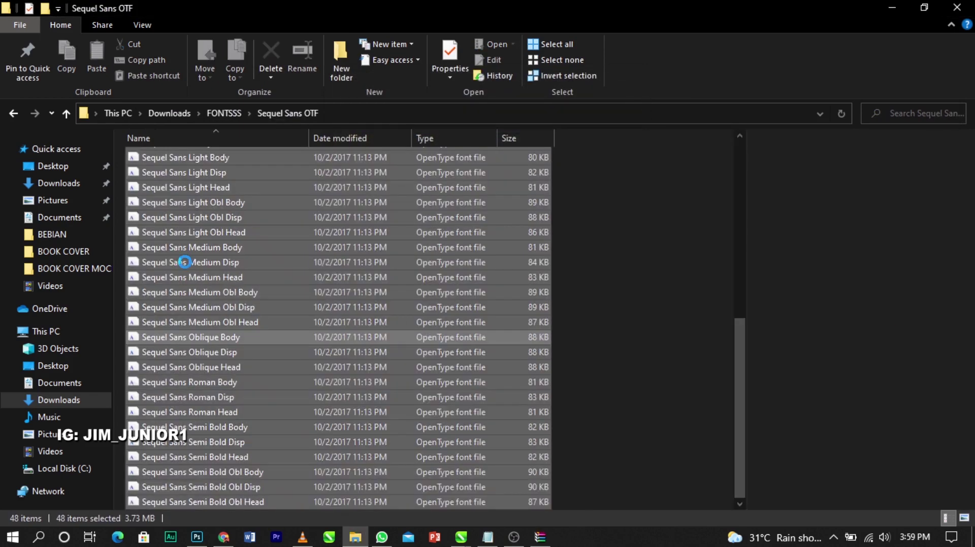
{"action": "right_click", "coordinate": [185, 260]}
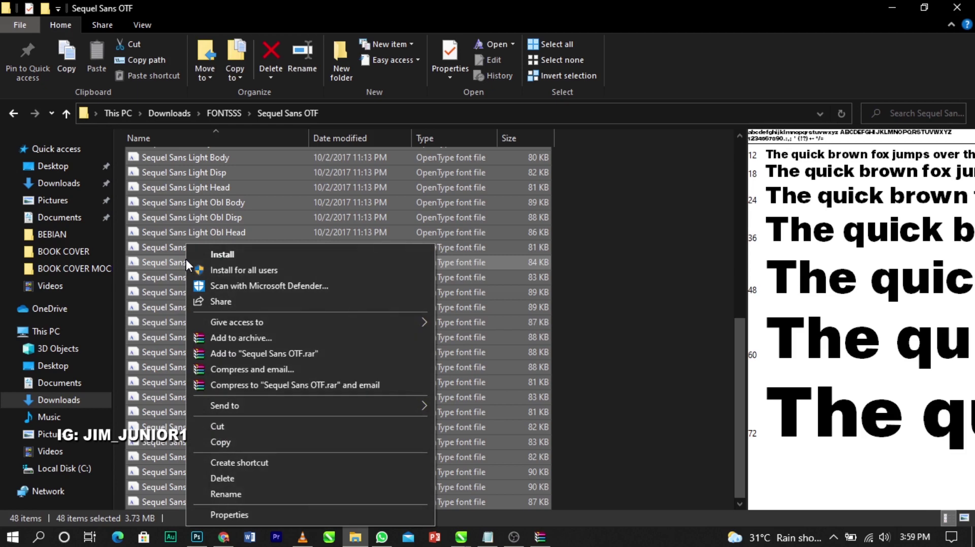
Install all 48 selected Sequel Sans OTF fonts
{"action": "left_click", "coordinate": [228, 264]}
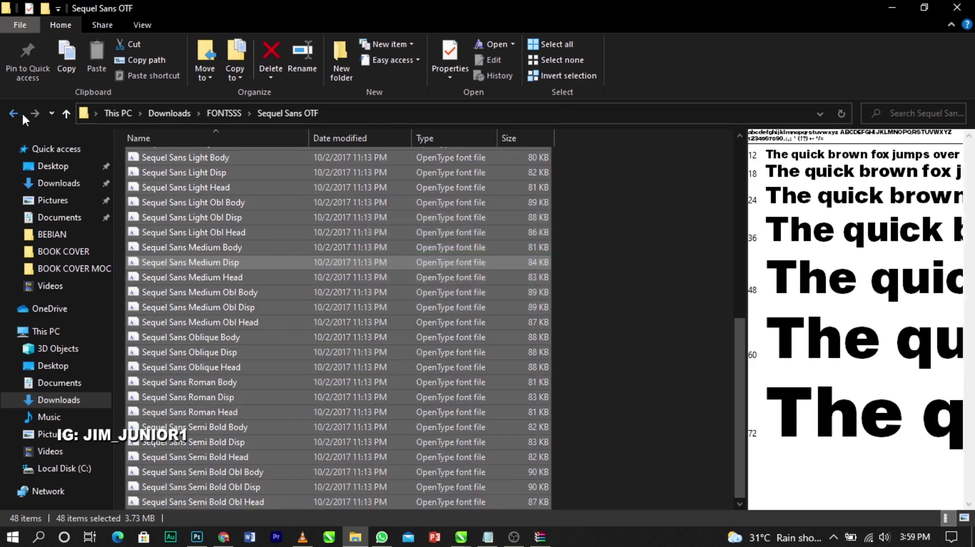
{"action": "left_click", "coordinate": [13, 113]}
{"action": "double_click", "coordinate": [190, 175]}
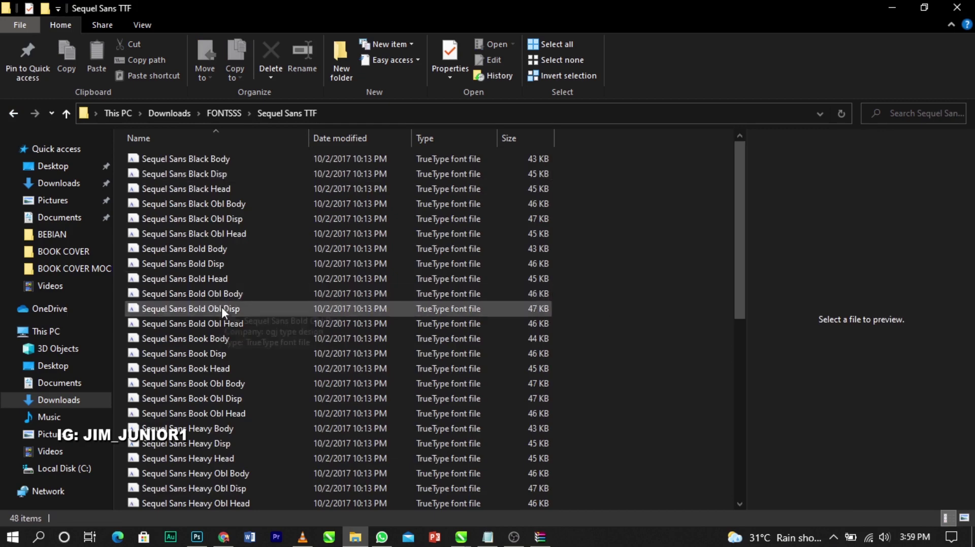
{"action": "scroll", "coordinate": [222, 309], "scroll_direction": "down", "scroll_amount": 6}
{"action": "scroll", "coordinate": [224, 312], "scroll_direction": "up", "scroll_amount": 4}
{"action": "scroll", "coordinate": [224, 318], "scroll_direction": "down", "scroll_amount": 6}
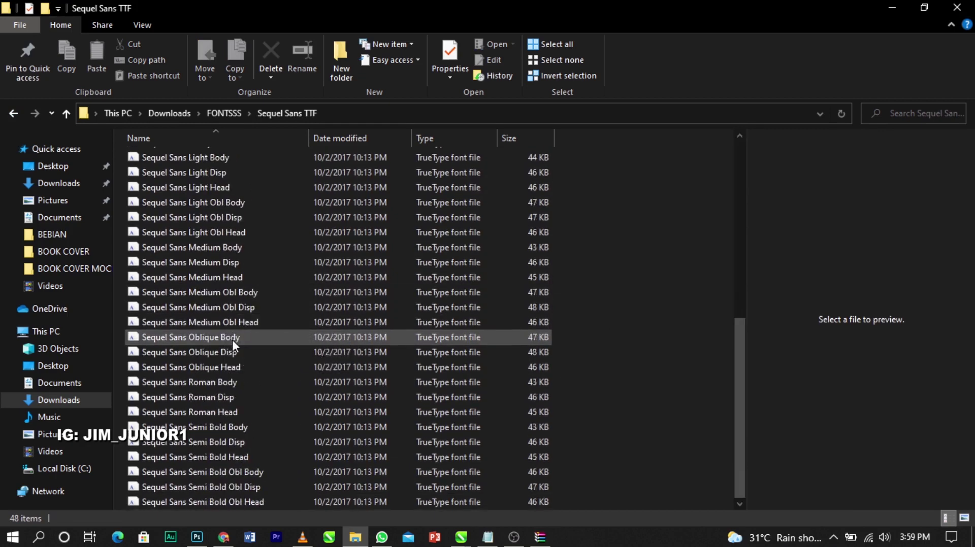
{"action": "scroll", "coordinate": [232, 337], "scroll_direction": "up", "scroll_amount": 4}
Install the Sequel Sans Light Body TrueType font from the Sequel Sans TTF folder
{"action": "left_click", "coordinate": [233, 336]}
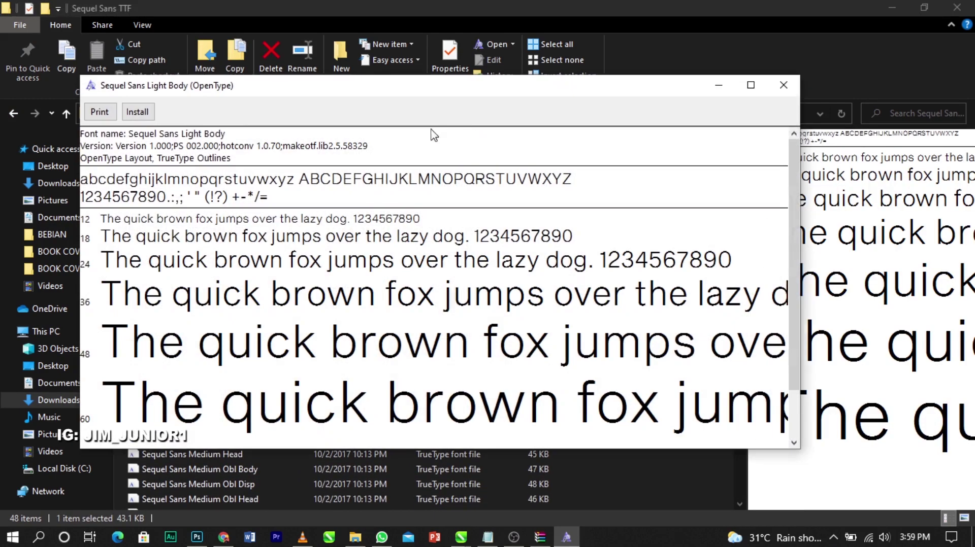
{"action": "left_click", "coordinate": [152, 114]}
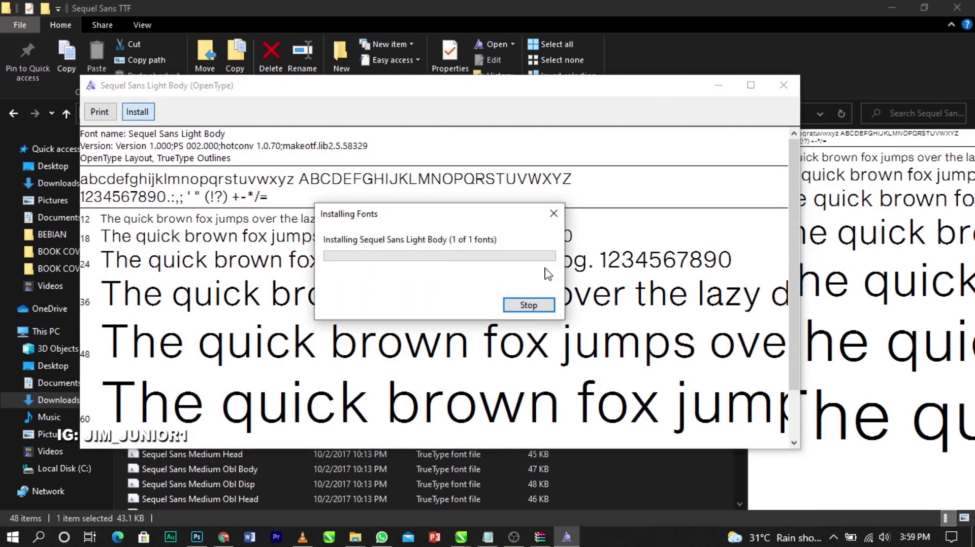
{"action": "left_click", "coordinate": [783, 85]}
{"action": "scroll", "coordinate": [308, 337], "scroll_direction": "up", "scroll_amount": 4}
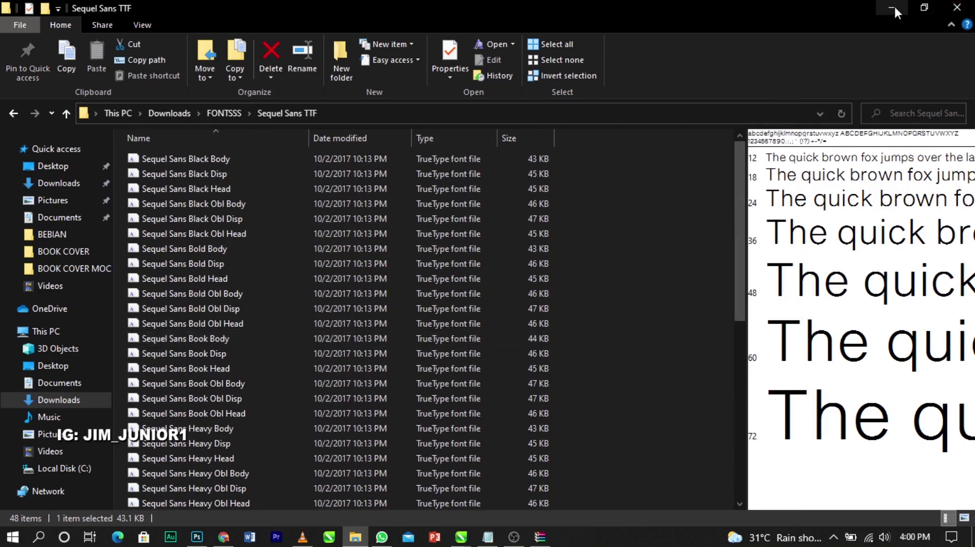
{"action": "scroll", "coordinate": [264, 253], "scroll_direction": "down", "scroll_amount": 8}
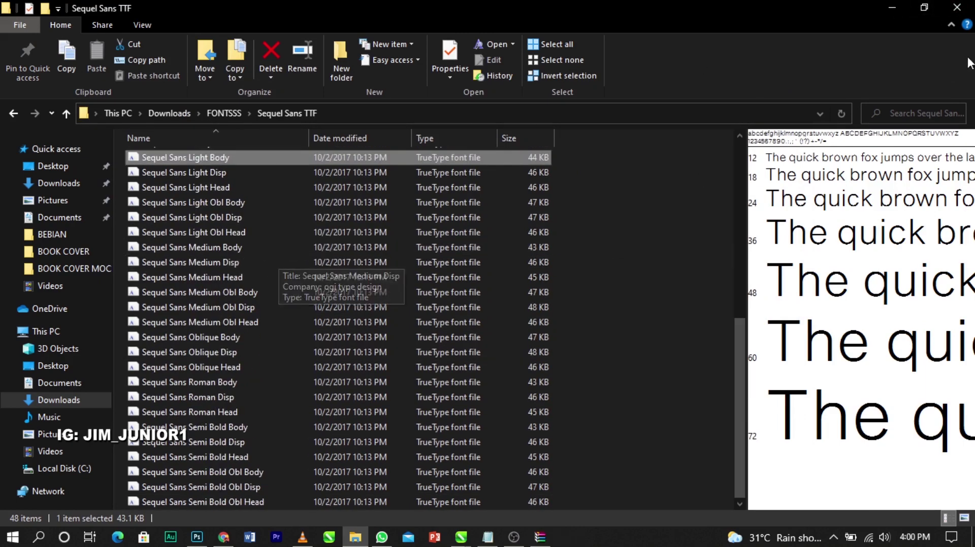
{"action": "left_click", "coordinate": [892, 7]}
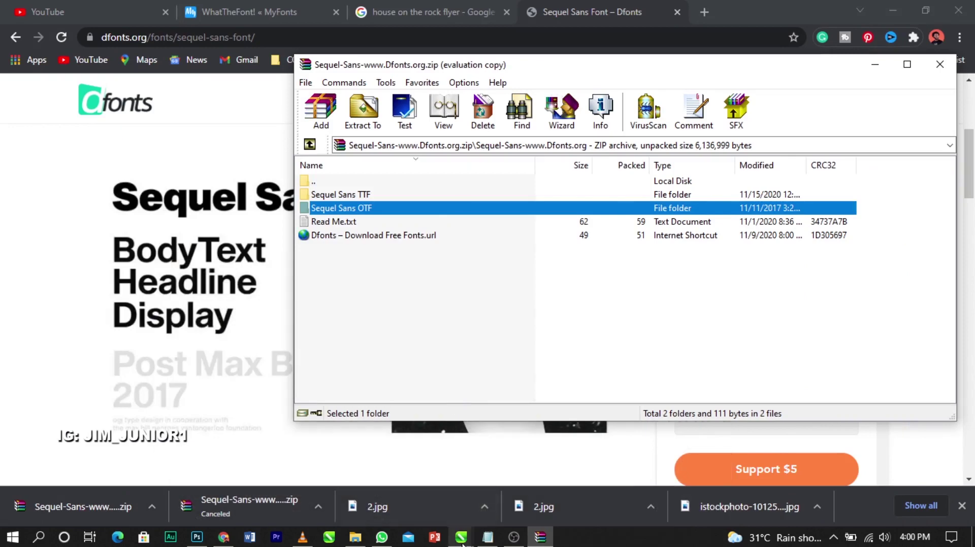
Switch back to the Untitled-2 design and select the reference image
{"action": "left_click", "coordinate": [461, 543]}
{"action": "left_click", "coordinate": [617, 508]}
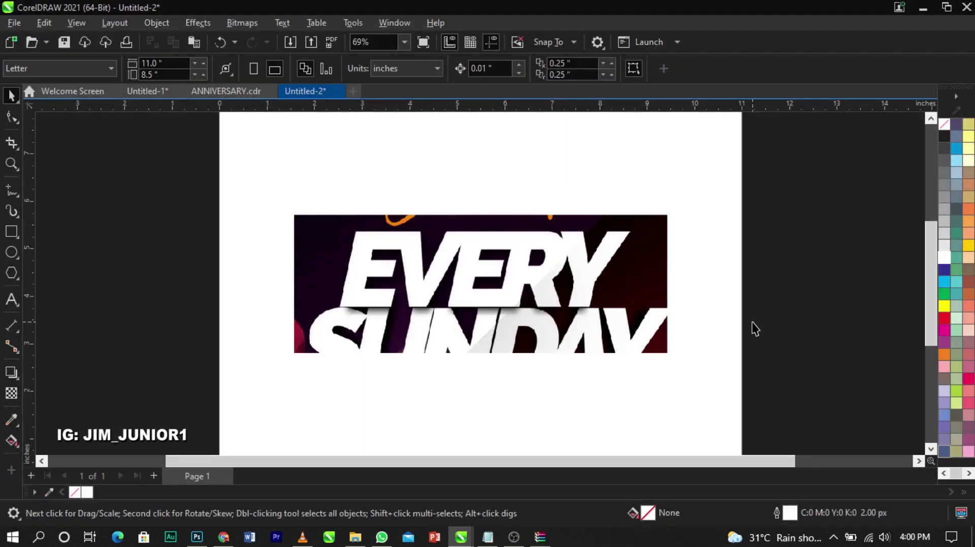
{"action": "left_click", "coordinate": [551, 284]}
{"action": "scroll", "coordinate": [550, 284], "scroll_direction": "down", "scroll_amount": 2}
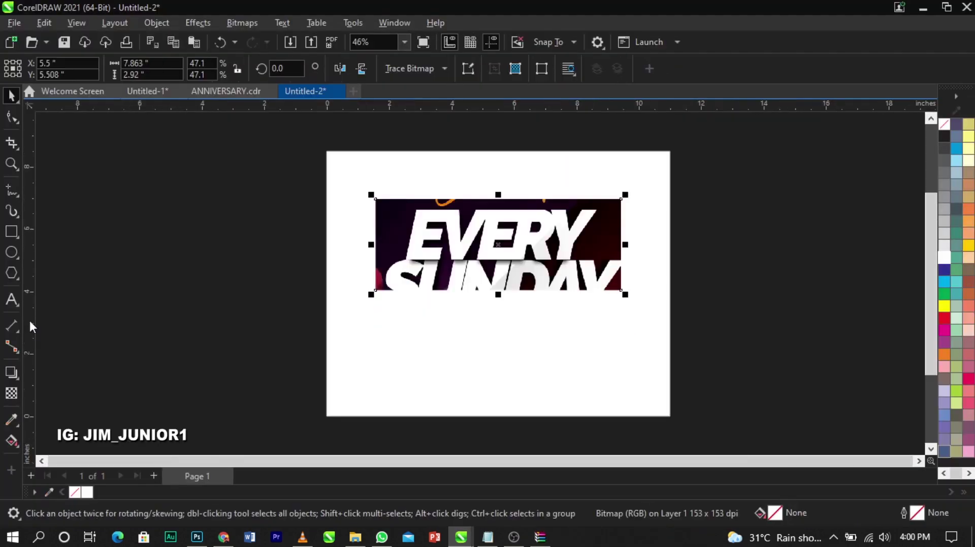
Add two-line 'EVERY' / 'SUNDAY' text below the image and scale it to about 61 pt
{"action": "left_click", "coordinate": [11, 300]}
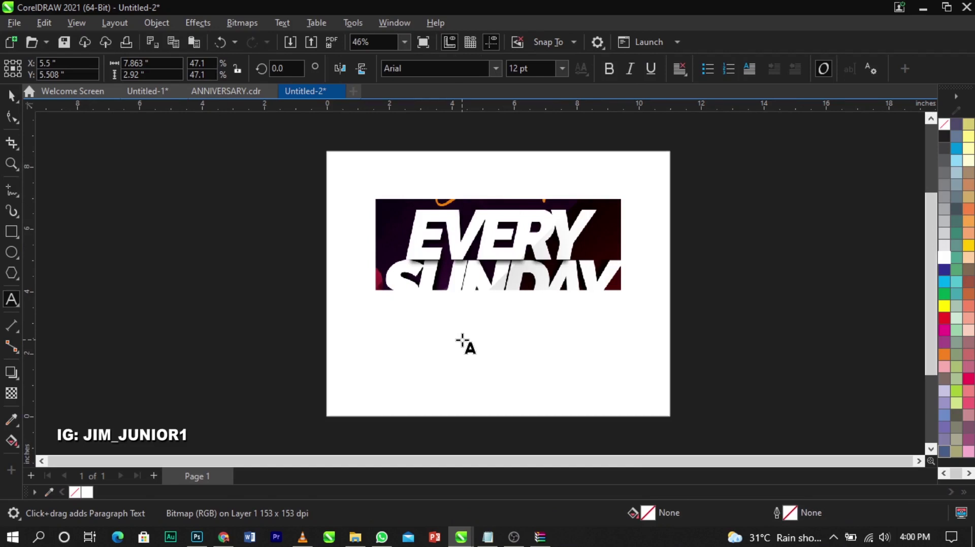
{"action": "left_click", "coordinate": [462, 338]}
{"action": "type", "text": "EVERT"}
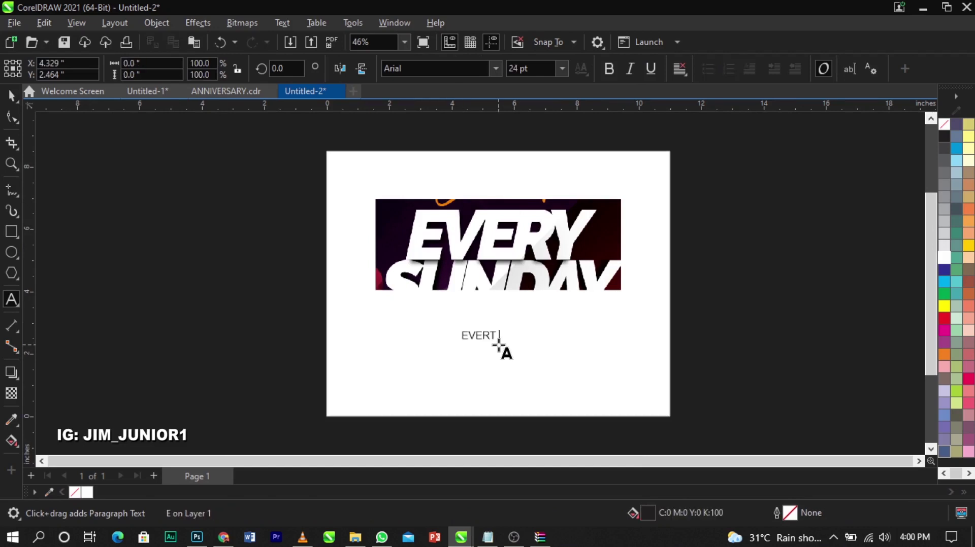
{"action": "key", "text": "BackSpace"}
{"action": "key", "text": "BackSpace"}
{"action": "key", "text": "BackSpace"}
{"action": "type", "text": "Y"}
{"action": "key", "text": "Return"}
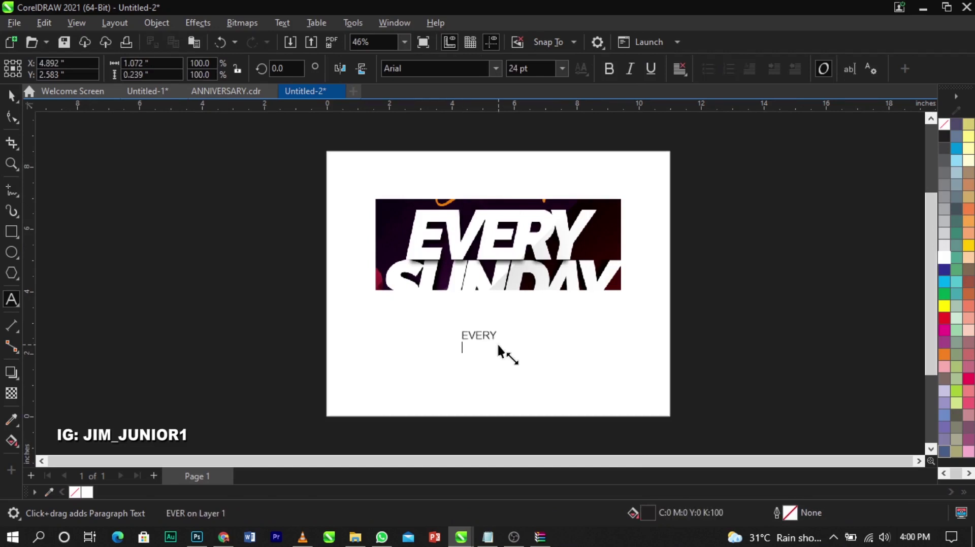
{"action": "key", "text": "ctrl+space"}
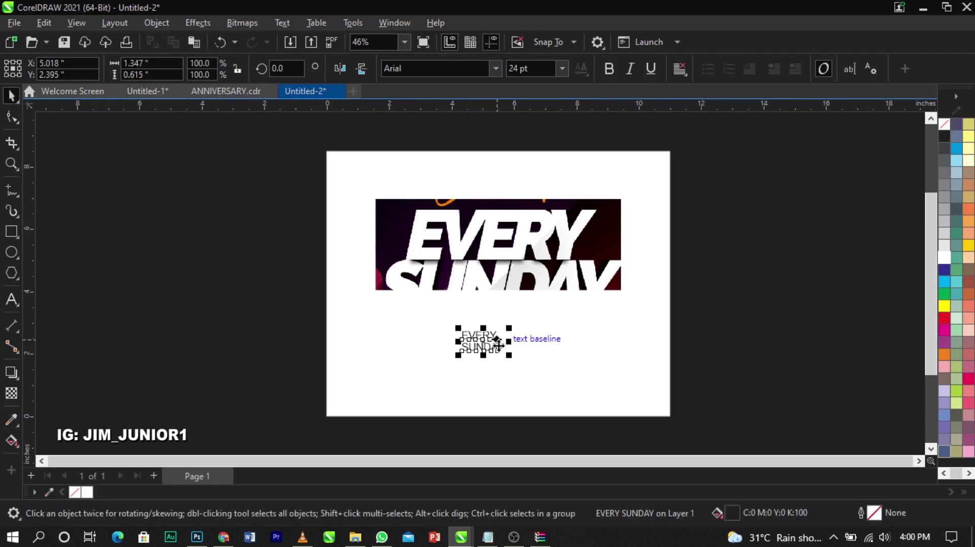
{"action": "scroll", "coordinate": [500, 346], "scroll_direction": "up", "scroll_amount": 1}
{"action": "left_click_drag", "start_coordinate": [510, 323], "coordinate": [595, 285]}
Apply Sequel Sans Black Obl Body to the EVERY SUNDAY text and break it apart with Ctrl+K
{"action": "left_click", "coordinate": [489, 334]}
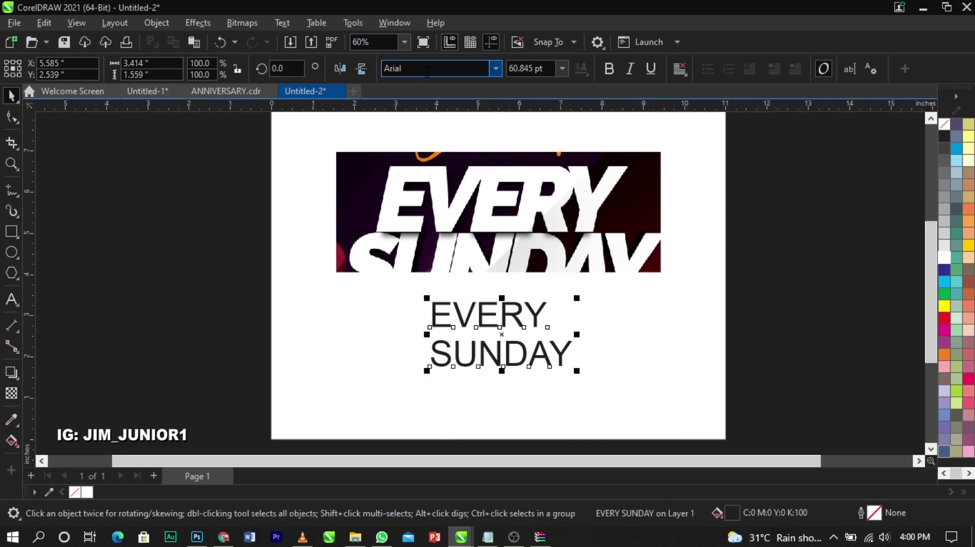
{"action": "left_click", "coordinate": [432, 69]}
{"action": "type", "text": "s"}
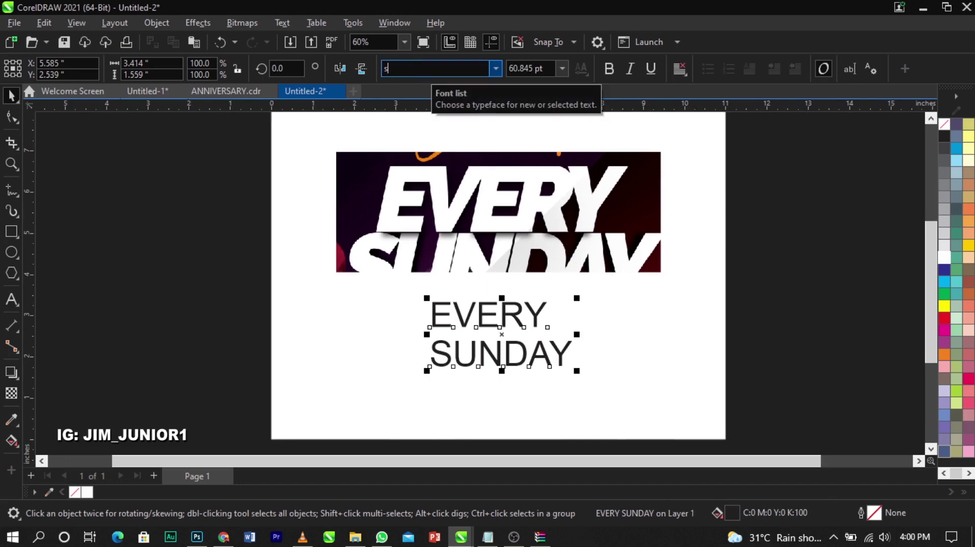
{"action": "type", "text": "eque"}
{"action": "type", "text": "al"}
{"action": "key", "text": "BackSpace"}
{"action": "key", "text": "BackSpace"}
{"action": "type", "text": "el"}
{"action": "key", "text": "Return"}
{"action": "left_click", "coordinate": [496, 68]}
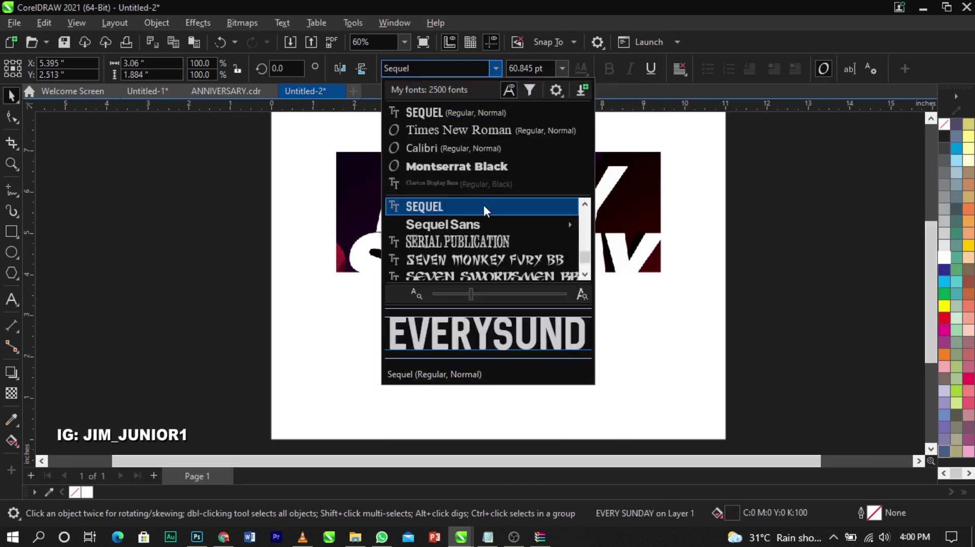
{"action": "mouse_move", "coordinate": [466, 223]}
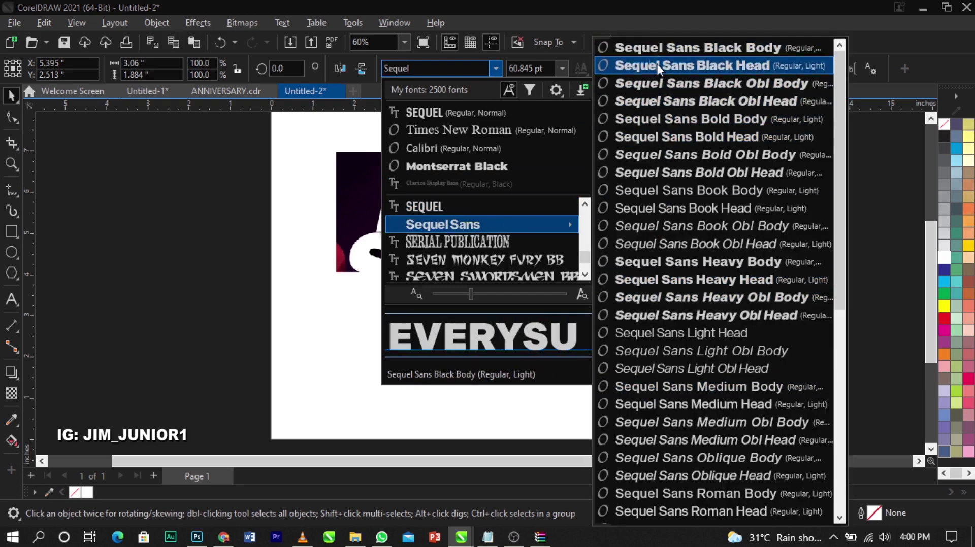
{"action": "left_click", "coordinate": [657, 83]}
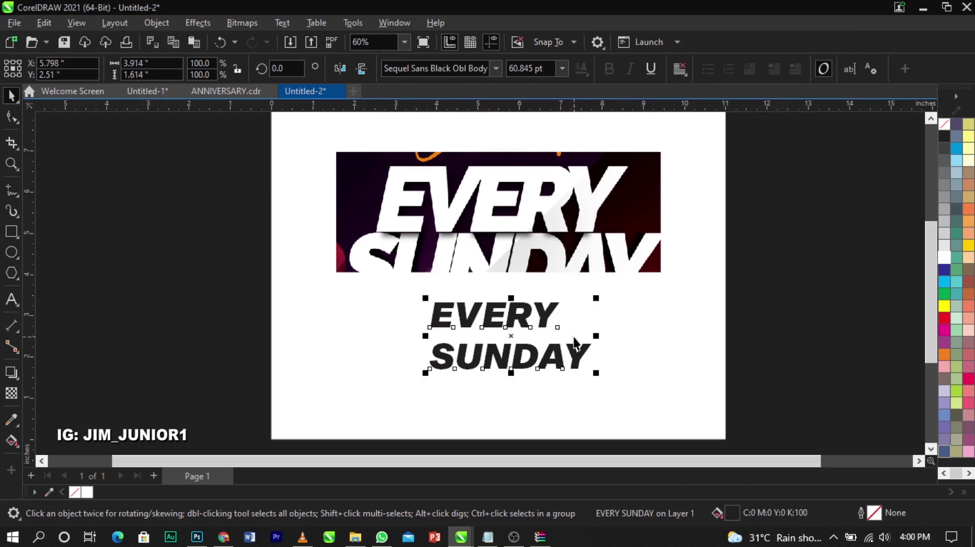
{"action": "key", "text": "ctrl+k"}
Stack SUNDAY directly under EVERY and enlarge both words to 112.268 pt
{"action": "left_click_drag", "start_coordinate": [561, 358], "coordinate": [562, 341]}
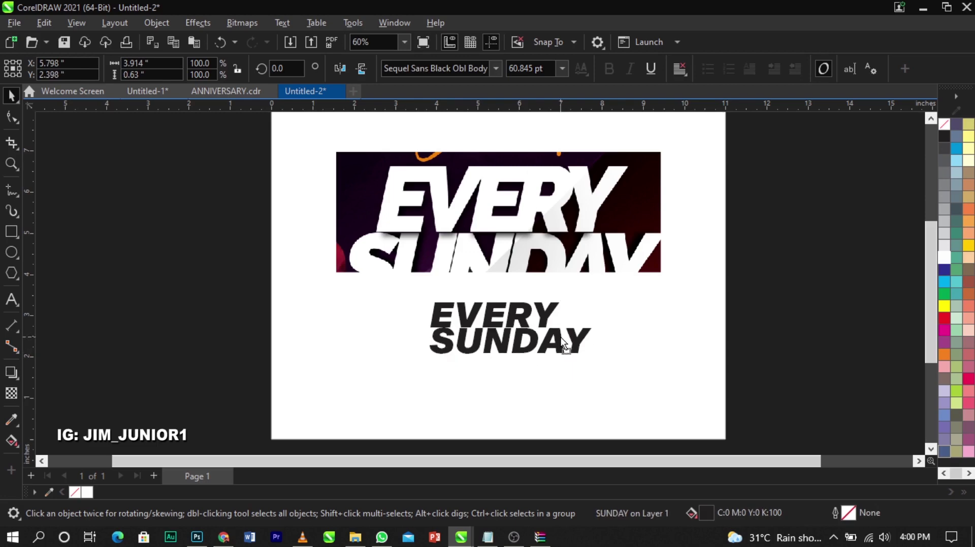
{"action": "mouse_move", "coordinate": [421, 299]}
{"action": "left_mouse_down"}
{"action": "mouse_move", "coordinate": [598, 356]}
{"action": "mouse_move", "coordinate": [731, 426]}
{"action": "mouse_move", "coordinate": [724, 392]}
{"action": "mouse_move", "coordinate": [612, 361]}
{"action": "left_mouse_up"}
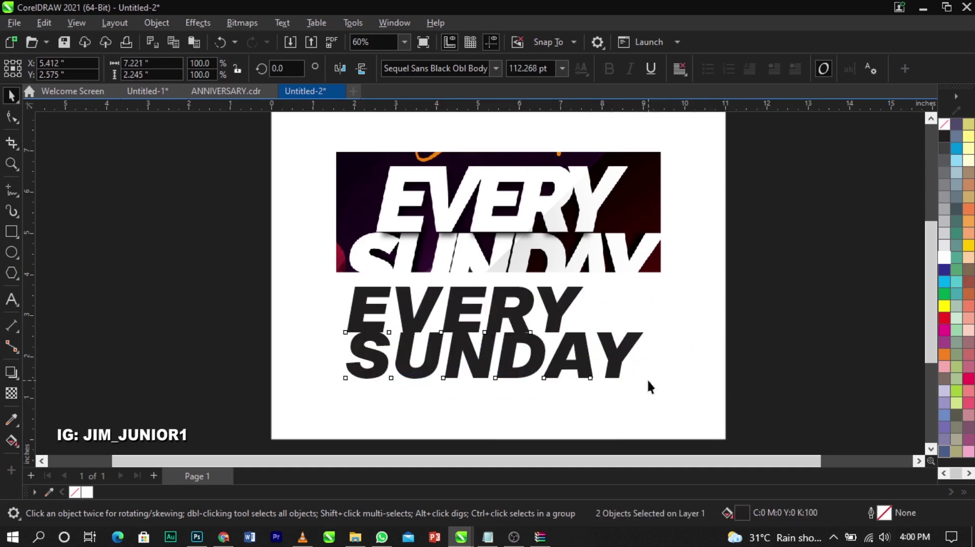
{"action": "left_click", "coordinate": [702, 402]}
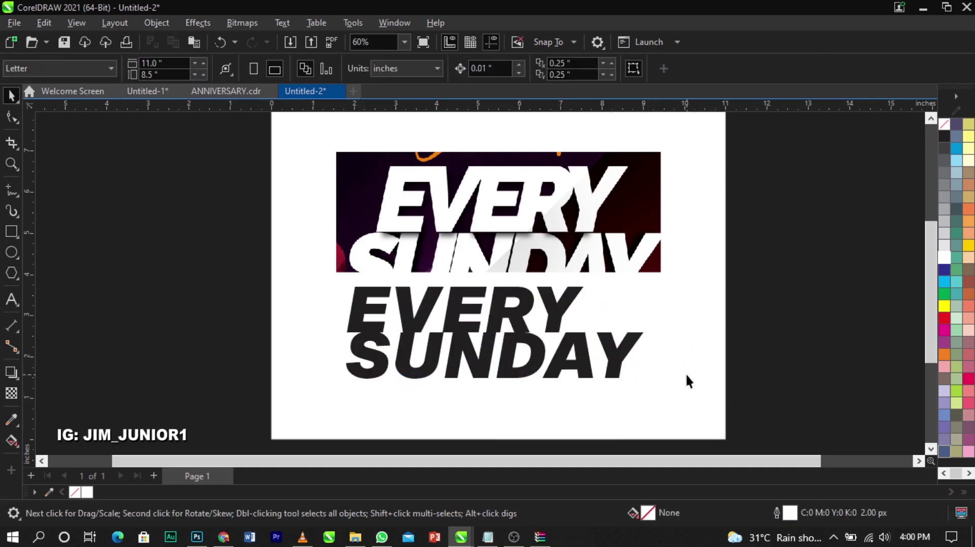
Nudge SUNDAY slightly lower beneath EVERY
{"action": "left_click", "coordinate": [543, 325]}
{"action": "scroll", "coordinate": [543, 328], "scroll_direction": "up", "scroll_amount": 1}
{"action": "scroll", "coordinate": [497, 267], "scroll_direction": "down", "scroll_amount": 1}
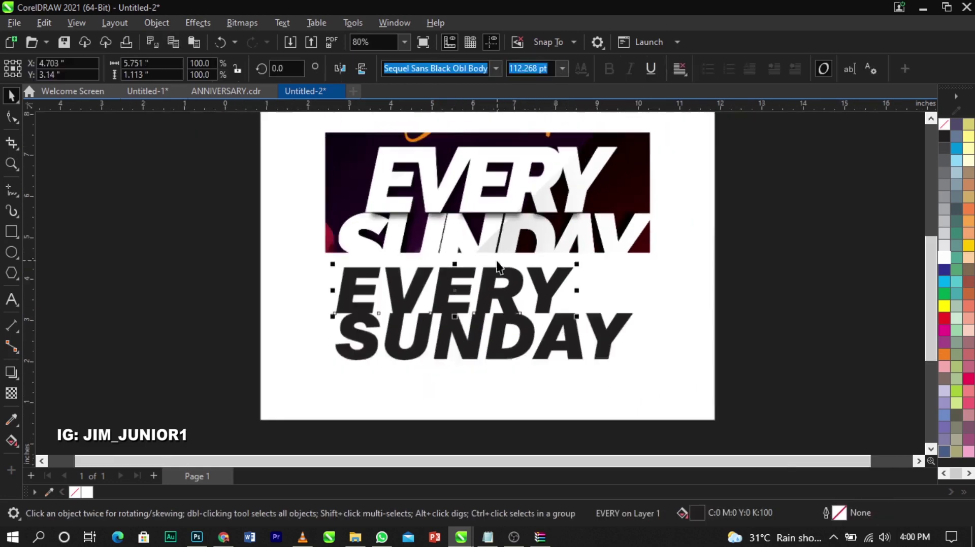
{"action": "scroll", "coordinate": [497, 267], "scroll_direction": "up", "scroll_amount": 1}
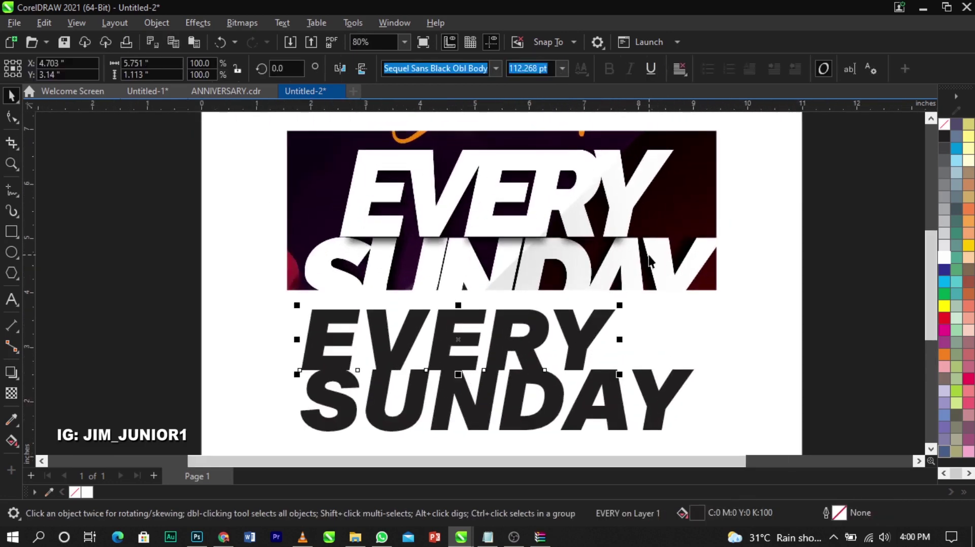
{"action": "left_click", "coordinate": [600, 377]}
{"action": "left_click_drag", "start_coordinate": [601, 376], "coordinate": [600, 377]}
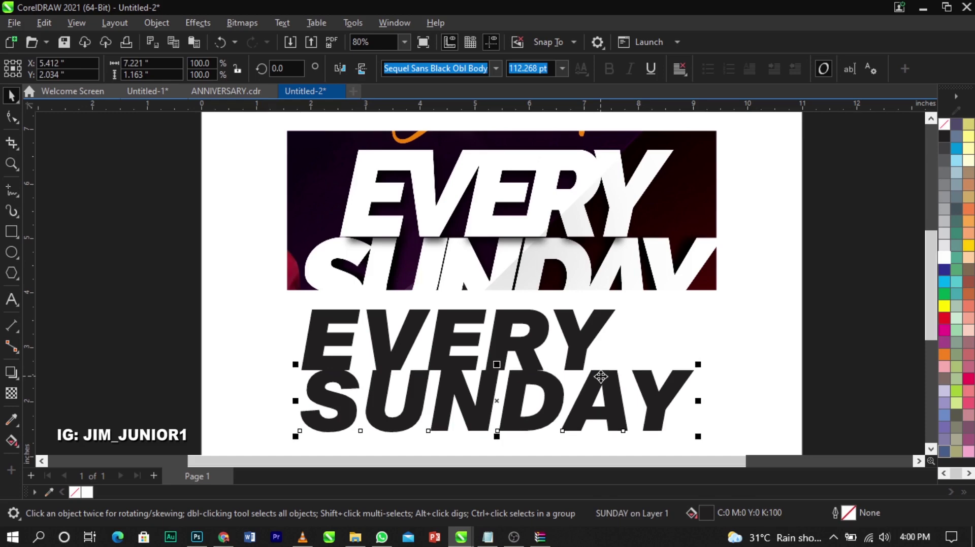
{"action": "left_click", "coordinate": [579, 350]}
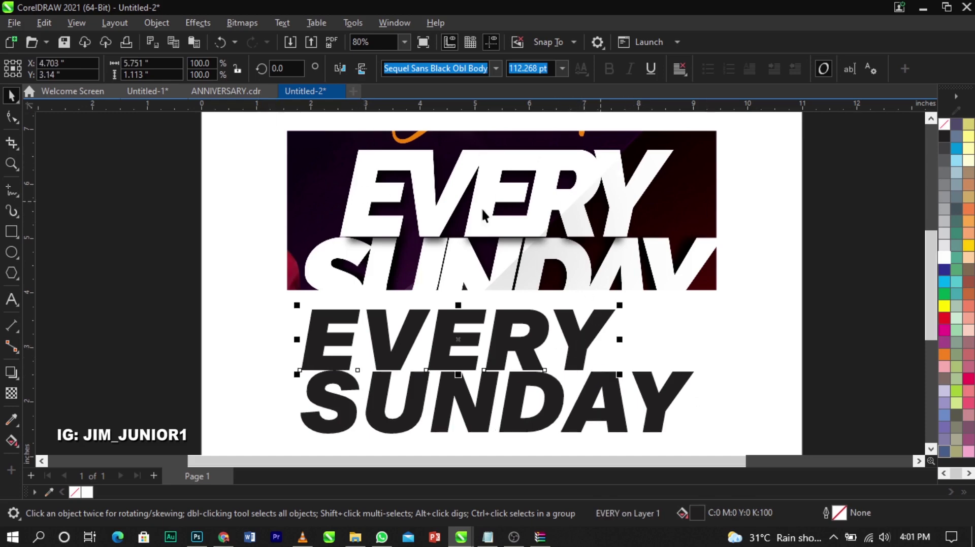
{"action": "scroll", "coordinate": [441, 333], "scroll_direction": "up", "scroll_amount": 1}
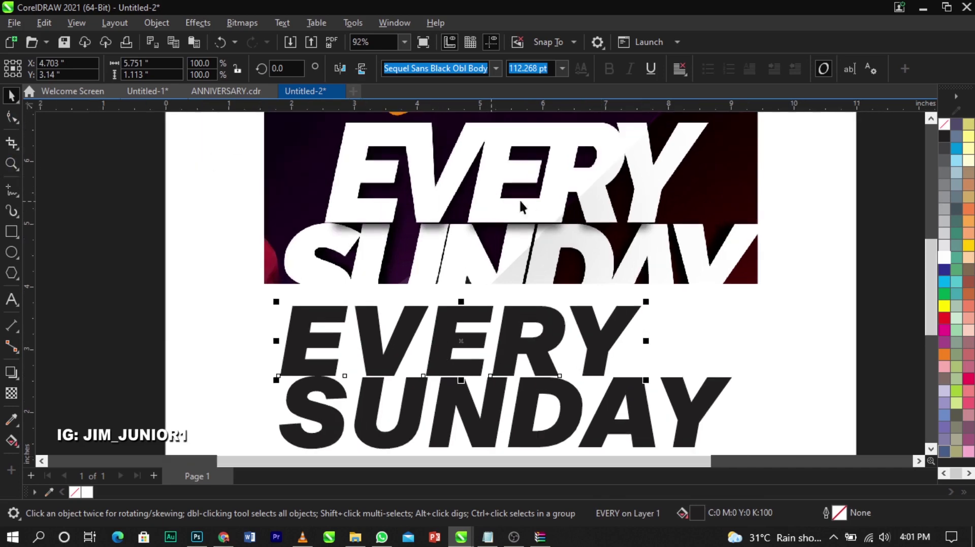
Tighten the letter spacing of EVERY with the Shape tool
{"action": "left_click", "coordinate": [11, 117]}
{"action": "left_click_drag", "start_coordinate": [647, 382], "coordinate": [589, 384]}
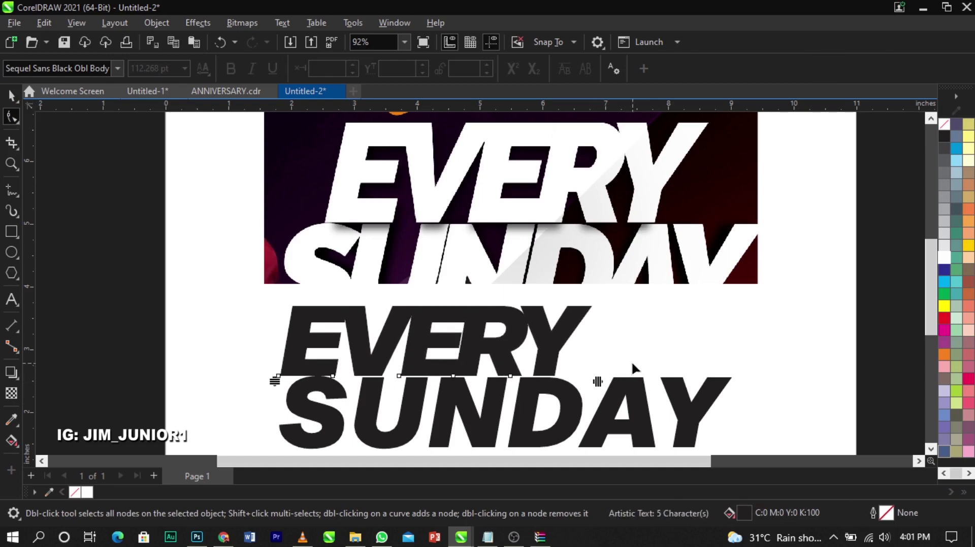
{"action": "key", "text": "space"}
{"action": "key", "text": "Escape"}
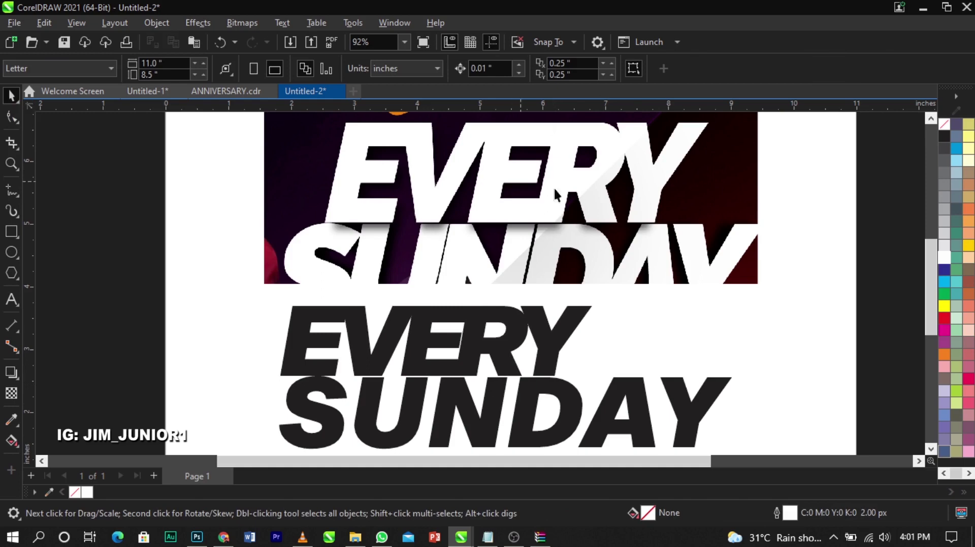
Shrink EVERY and SUNDAY together so they sit narrower beneath the reference headline
{"action": "left_click", "coordinate": [546, 362]}
{"action": "scroll", "coordinate": [547, 375], "scroll_direction": "down", "scroll_amount": 2}
{"action": "left_click", "coordinate": [546, 375], "text": "shift"}
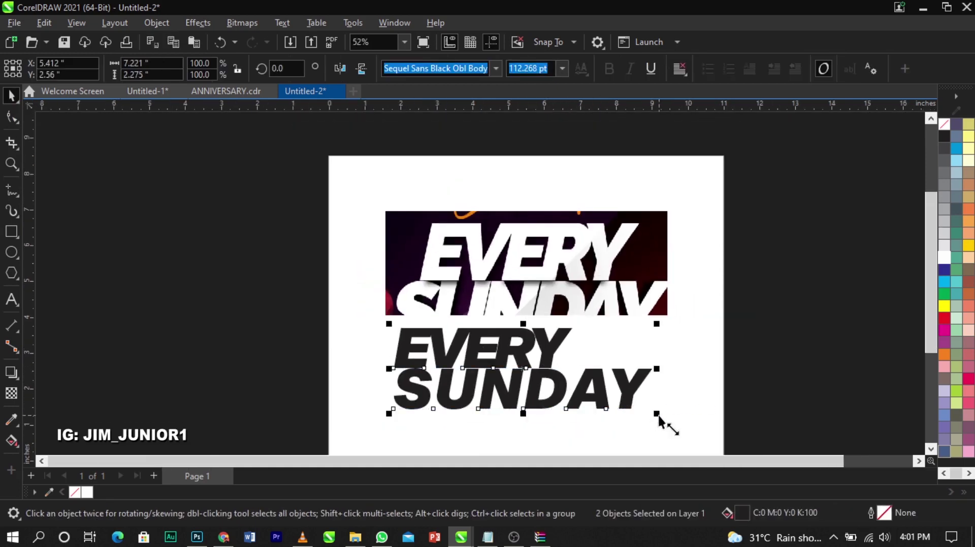
{"action": "left_click_drag", "start_coordinate": [655, 415], "coordinate": [581, 388]}
{"action": "left_click", "coordinate": [767, 404]}
{"action": "key", "text": "z"}
{"action": "left_click_drag", "start_coordinate": [252, 173], "coordinate": [836, 387]}
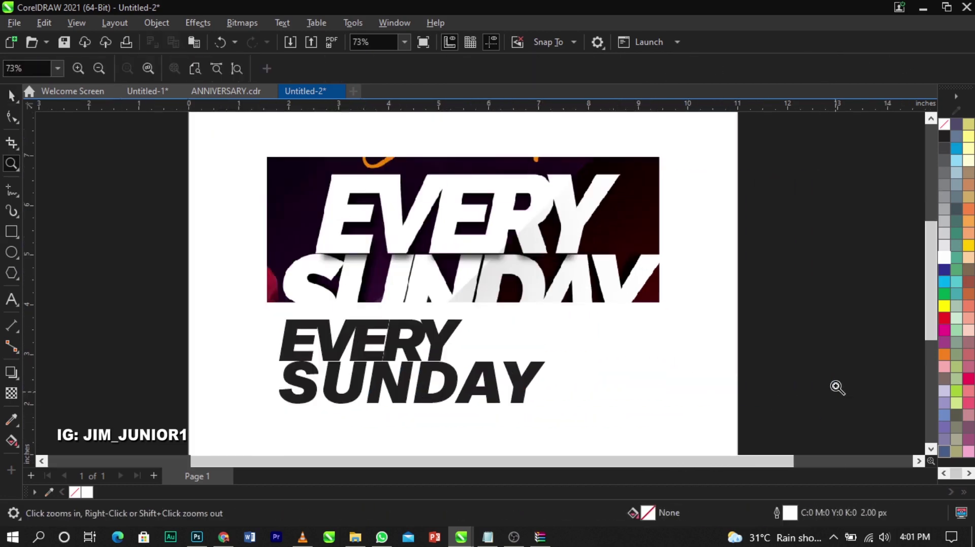
{"action": "key", "text": "space"}
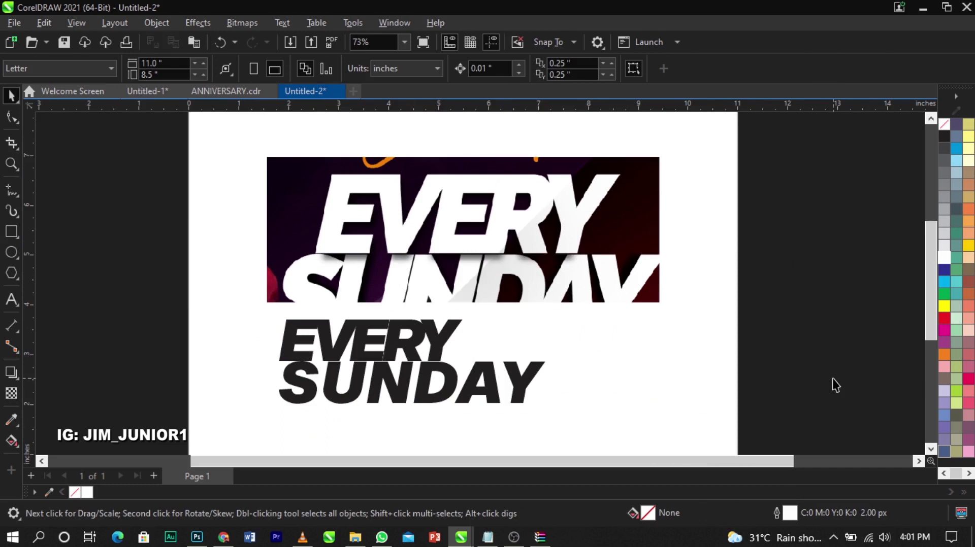